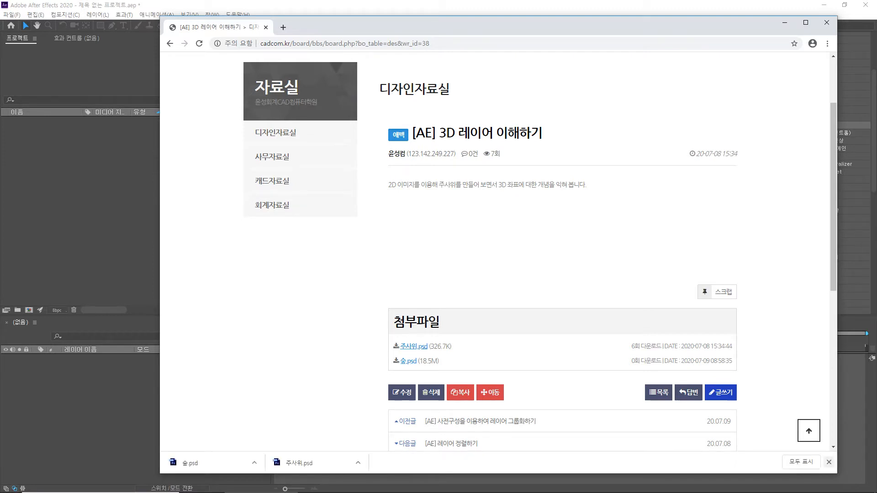
Step: Import 숲.psd from the Downloads folder into the After Effects project as a layer-size-retaining composition with editable layer styles
click(829, 462)
key(alt+Tab)
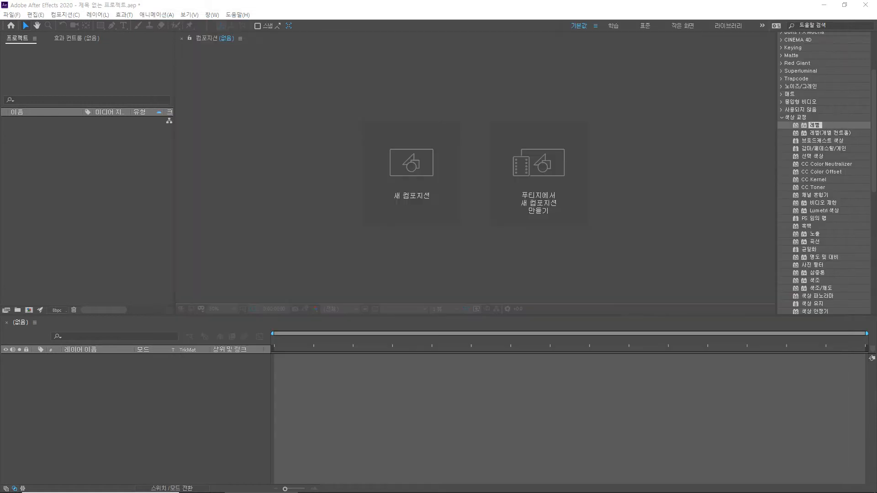
click(326, 483)
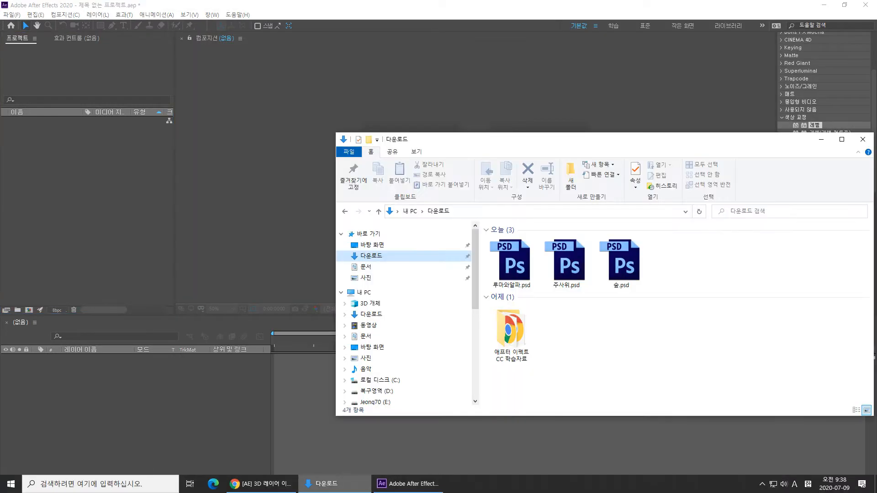
drag(621, 262, 98, 205)
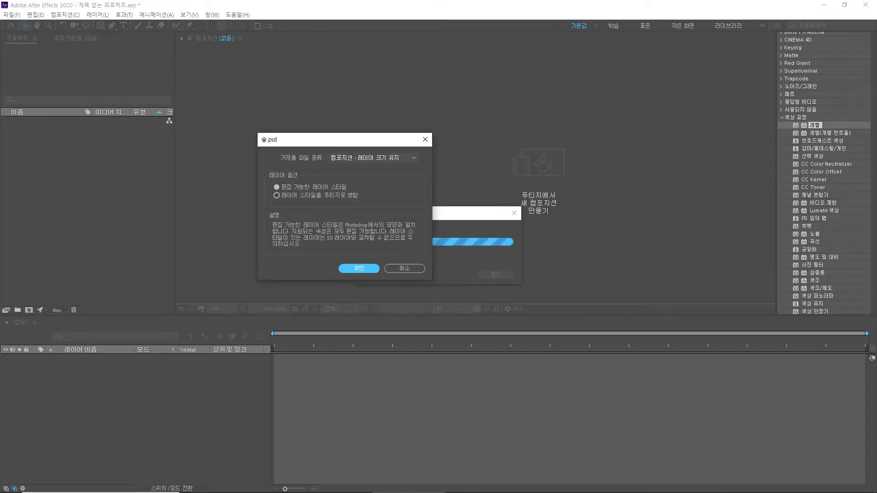
key(Return)
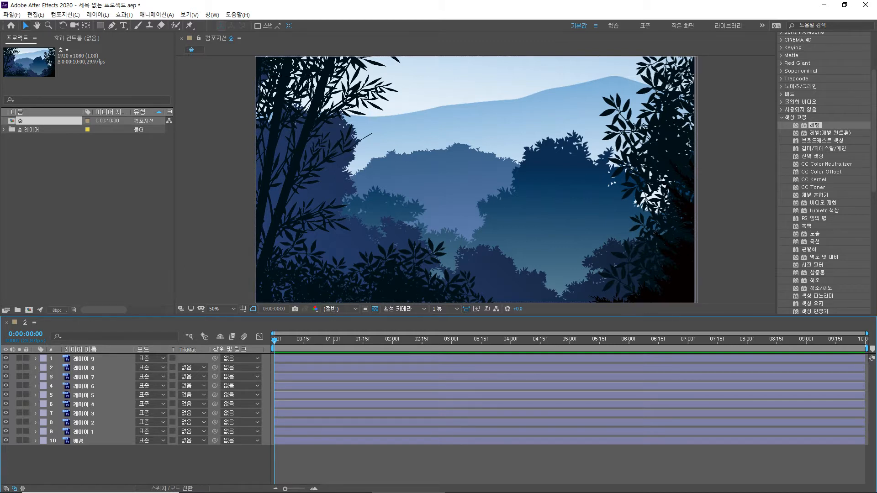
Step: Show the layer switches and make all ten layers of the 숲 composition 3D layers
click(6, 488)
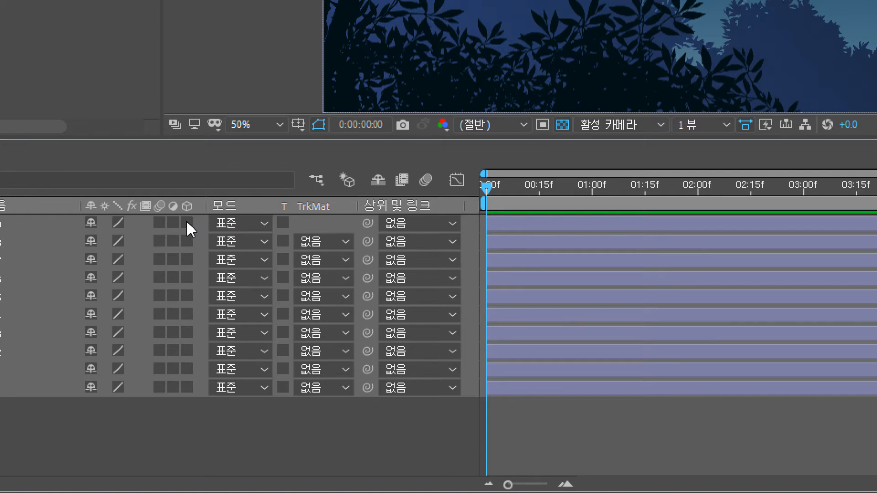
drag(186, 220, 185, 373)
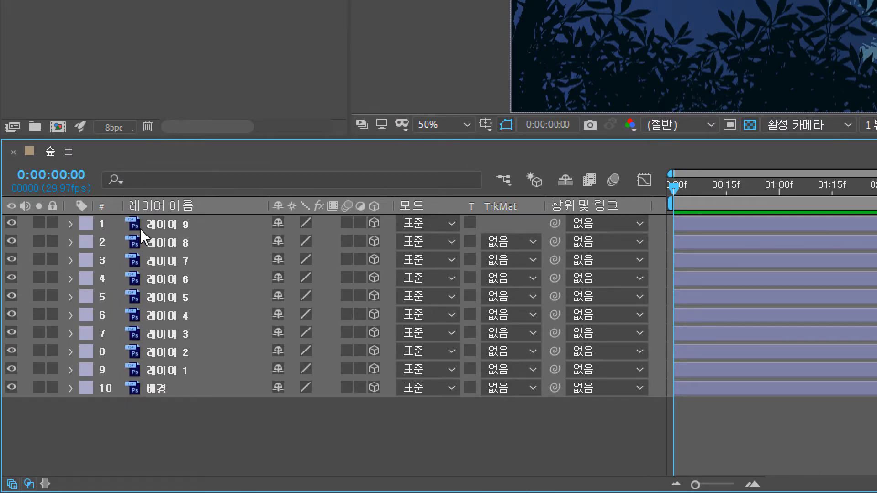
Step: Compare the transform properties of 레이어 9 with its 3D option off and on, leave 3D on, and collapse the layer
click(70, 224)
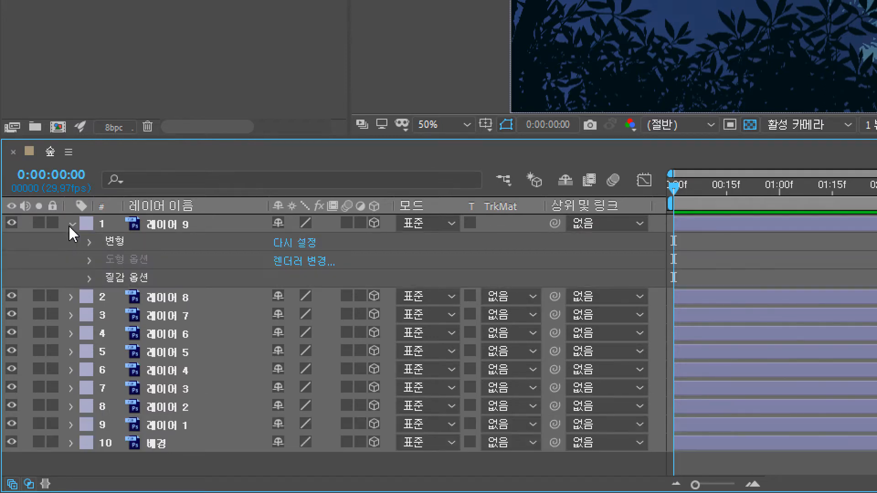
click(89, 244)
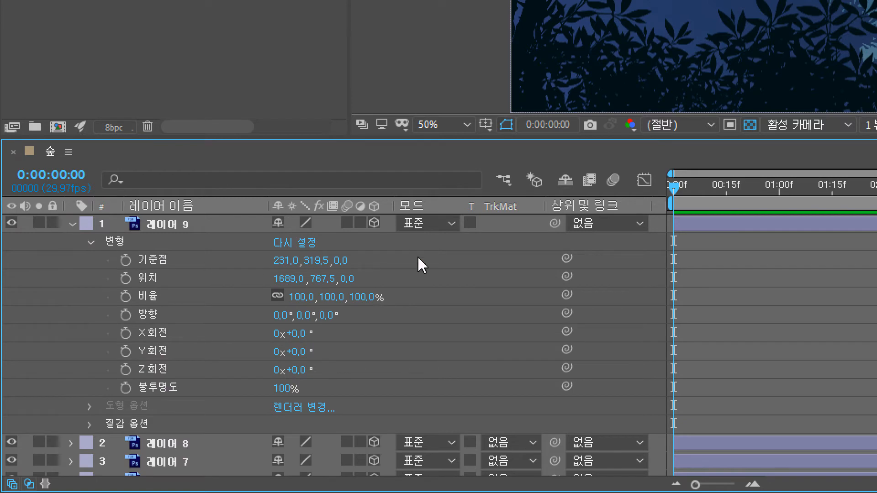
click(374, 223)
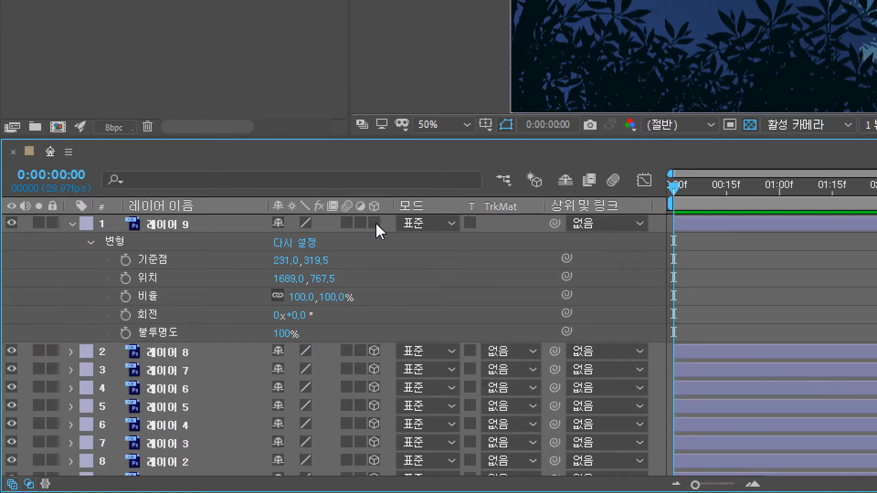
click(376, 222)
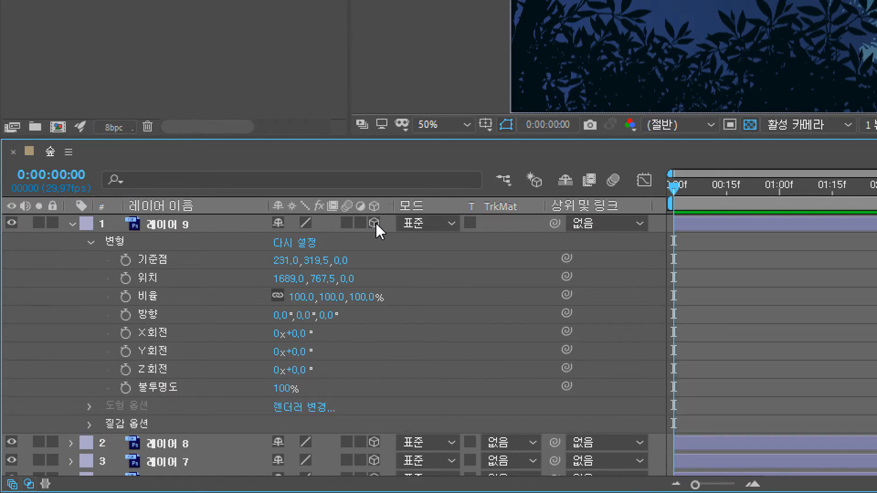
click(376, 222)
click(375, 222)
click(375, 222)
click(376, 222)
click(376, 222)
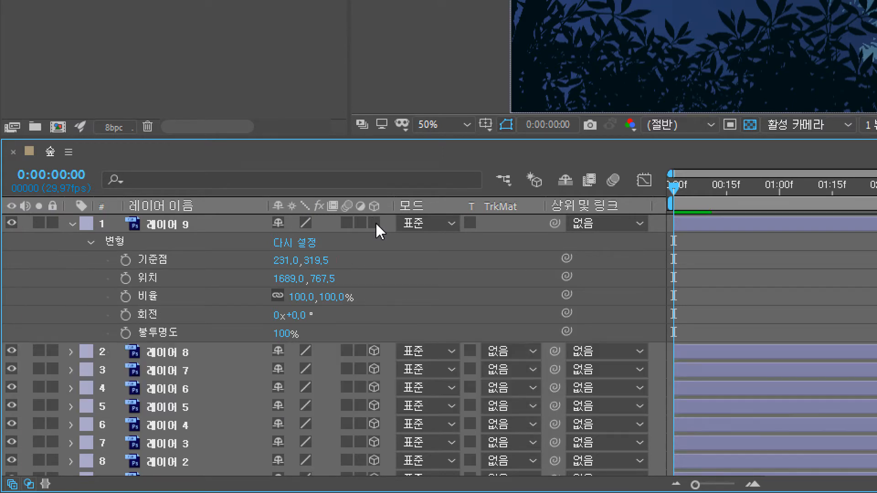
click(375, 222)
click(376, 222)
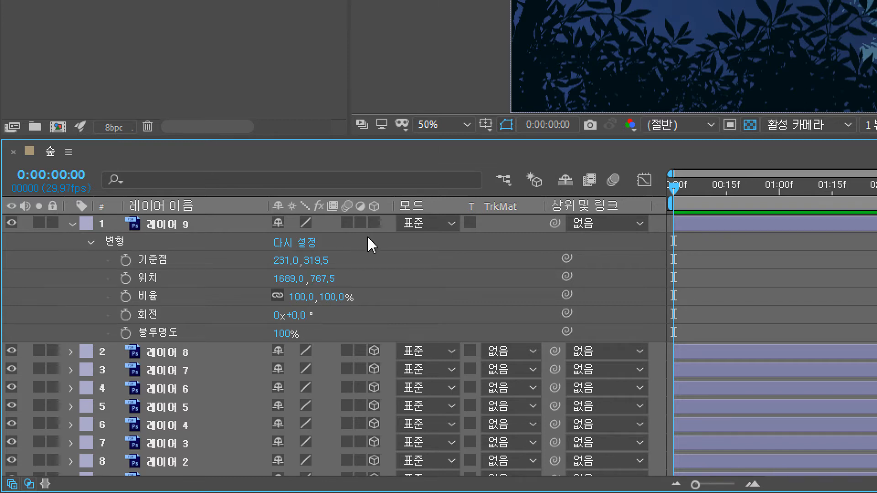
click(374, 223)
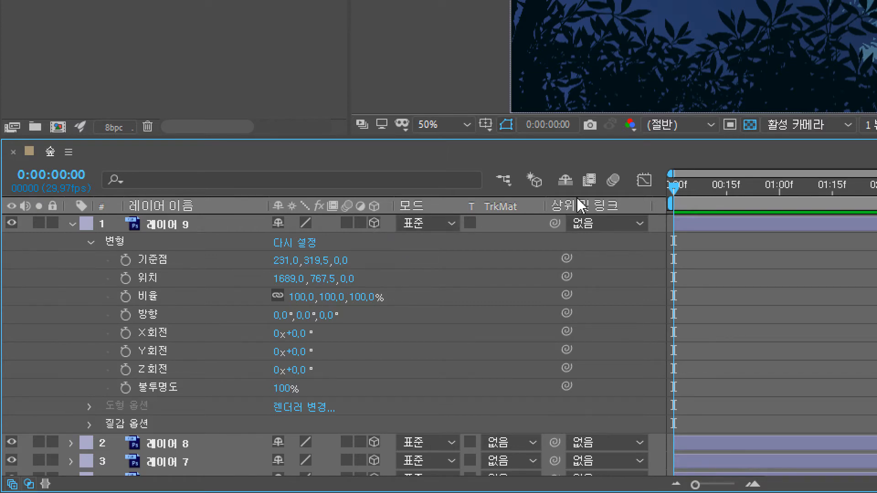
click(71, 226)
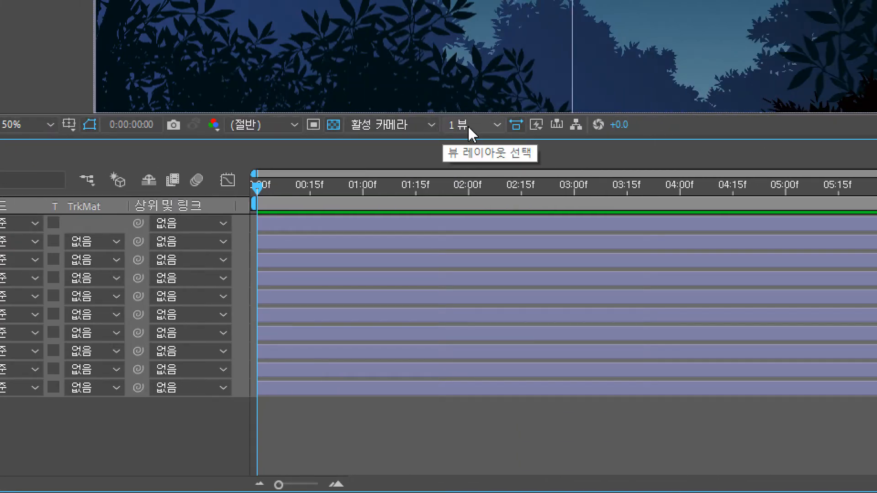
Step: Set the composition's view layout to 4 뷰
click(497, 125)
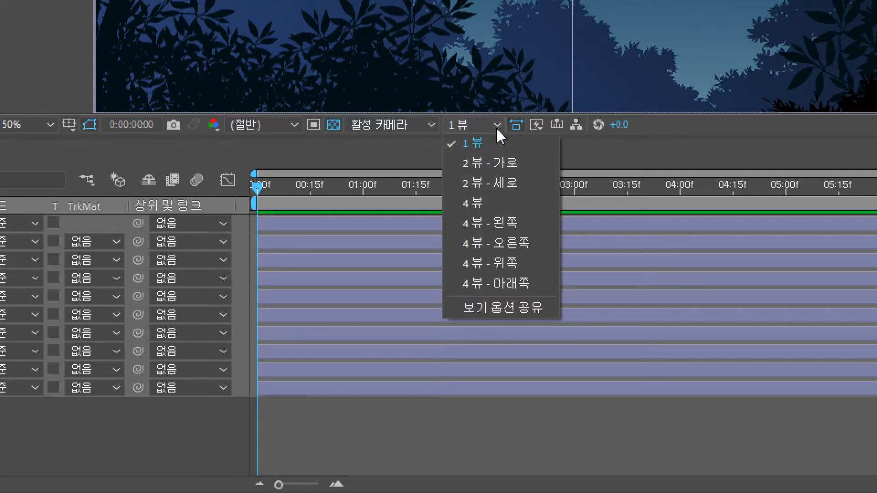
click(489, 203)
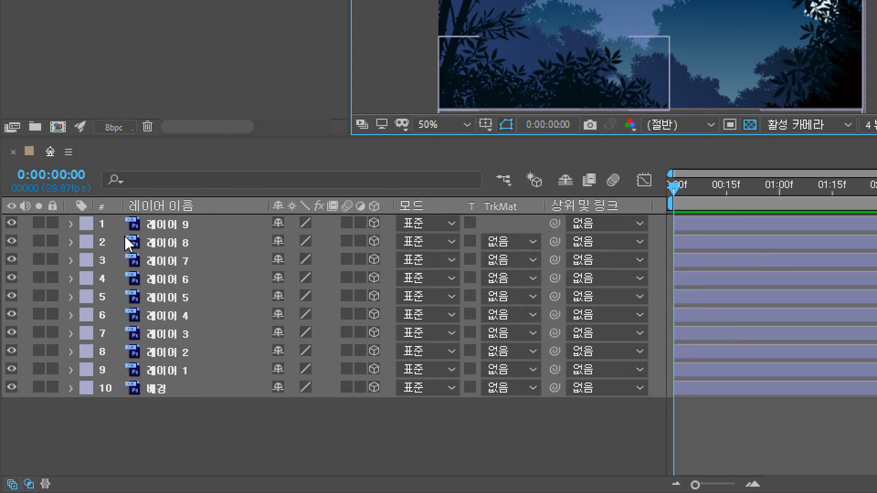
Step: Create a two-node camera layer named 카메라 1 with the 28mm preset
right_click(136, 425)
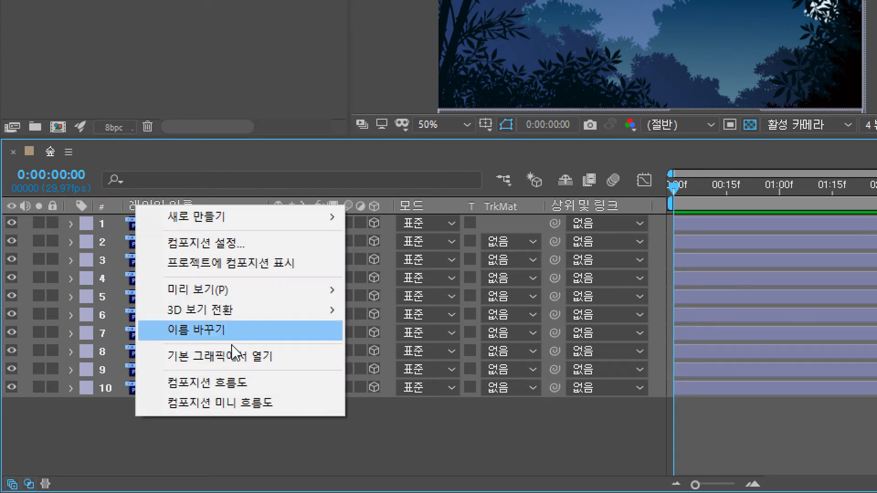
mouse_move(238, 221)
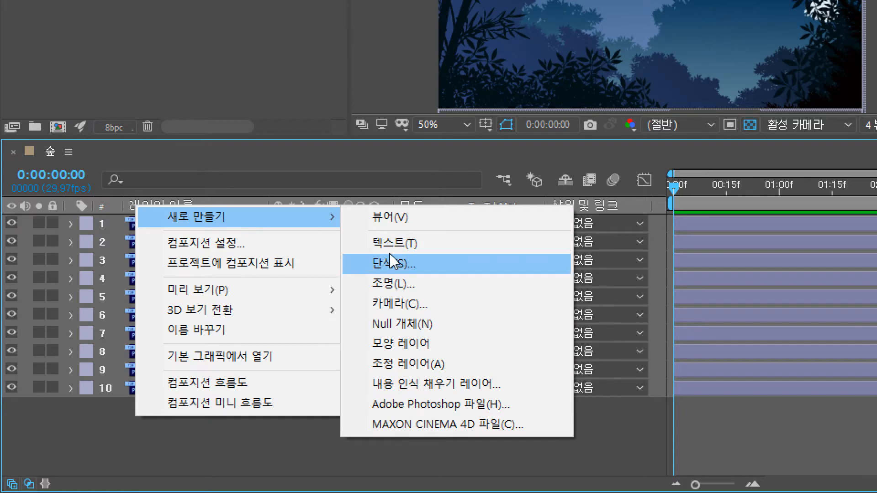
click(410, 310)
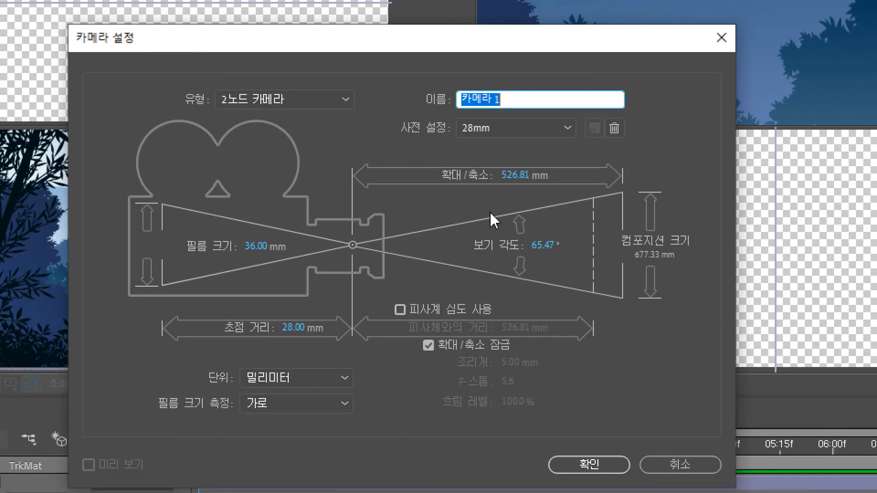
click(510, 128)
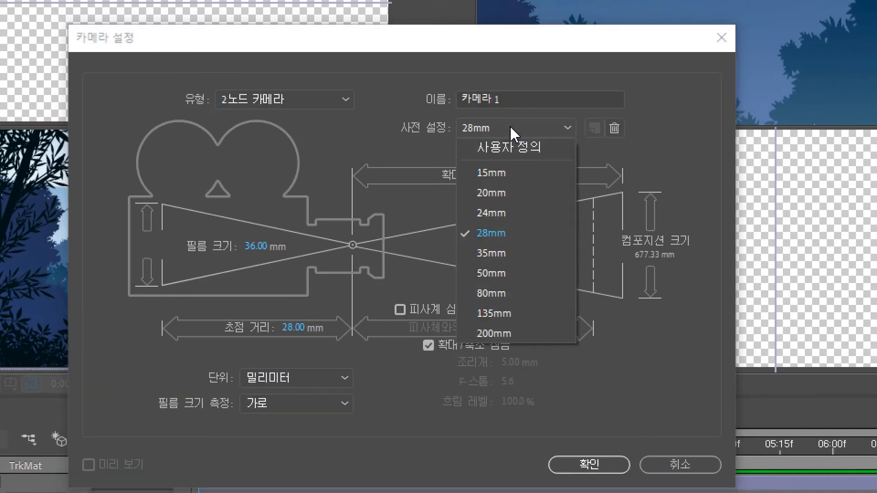
click(512, 235)
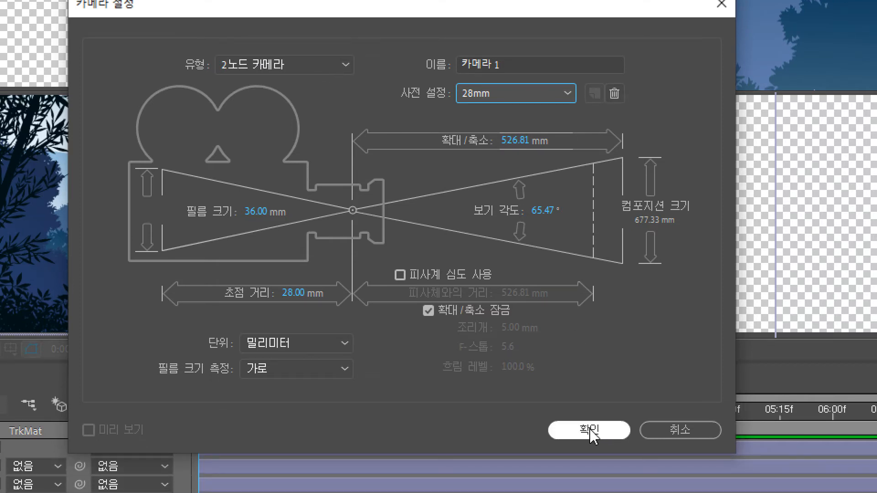
click(590, 429)
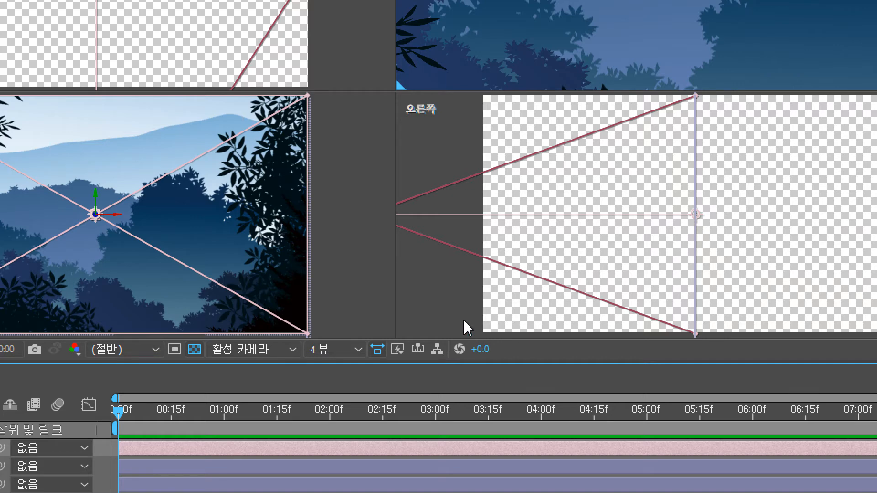
Step: Choose the Unified Camera tool and shift the camera's framing of the forest in the active camera view
scroll(456, 311, down, 2)
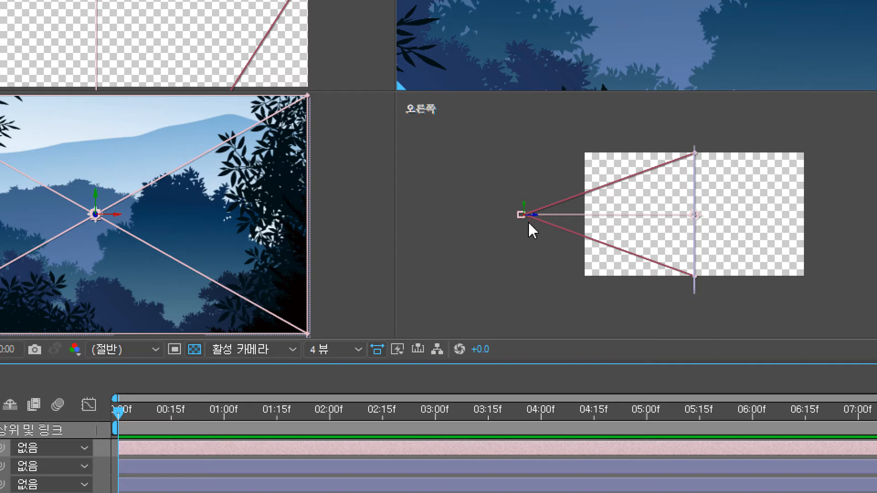
scroll(529, 229, up, 2)
scroll(532, 231, down, 2)
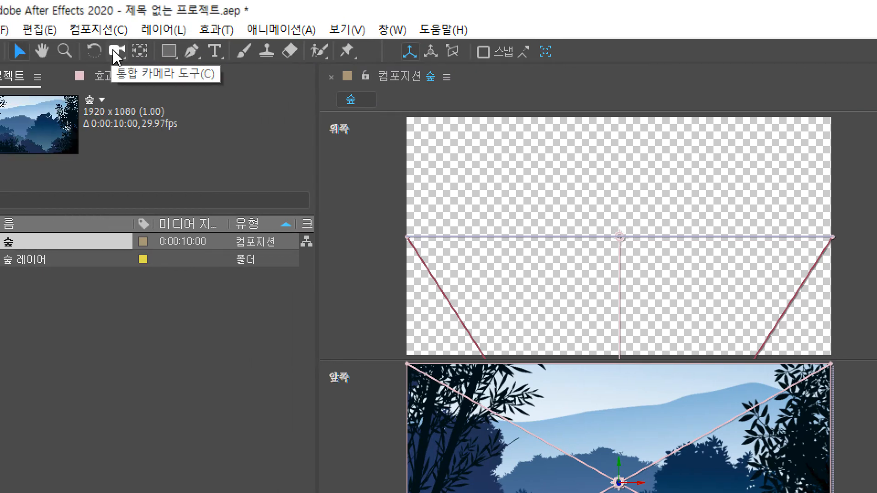
click(114, 51)
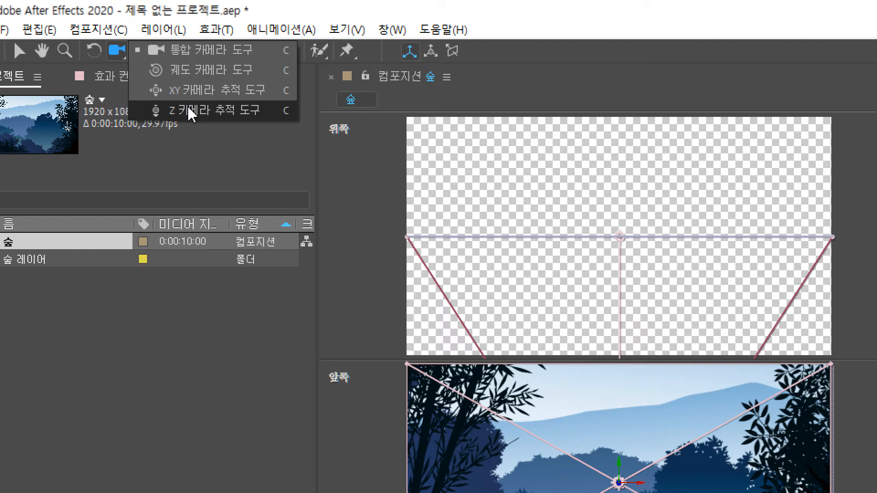
click(163, 55)
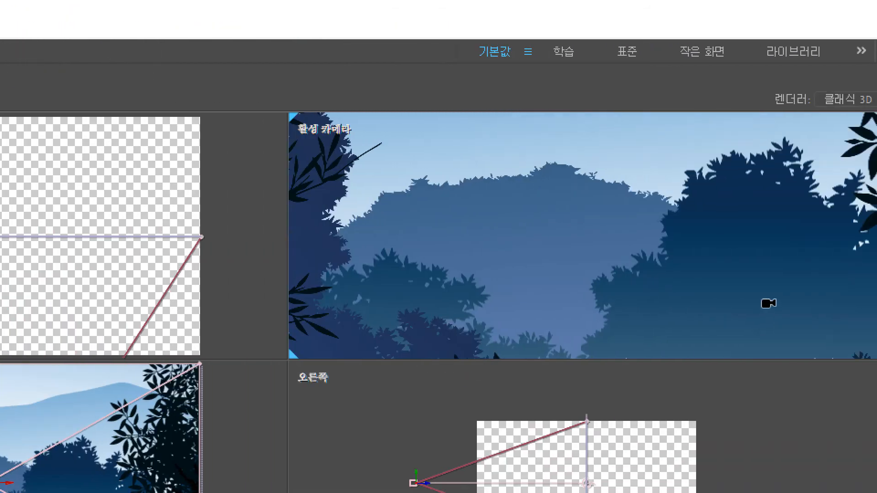
click(513, 254)
mouse_move(512, 255)
mouse_down()
mouse_move(520, 254)
mouse_move(520, 239)
mouse_move(486, 227)
mouse_move(458, 234)
mouse_move(458, 253)
mouse_move(522, 257)
mouse_move(511, 257)
mouse_up()
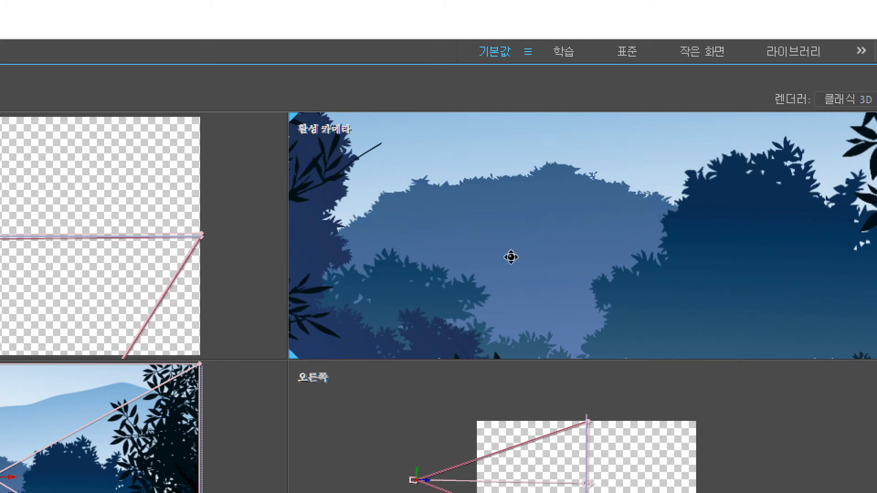
drag(511, 257, 535, 238)
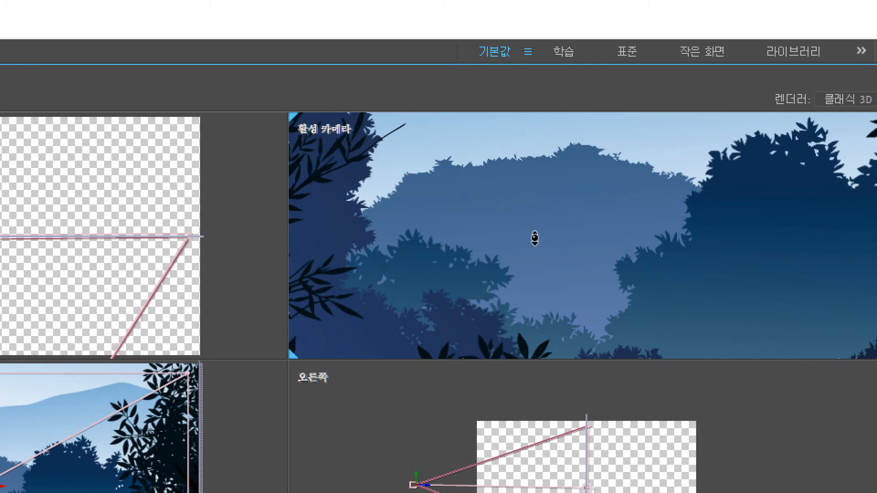
Step: Dolly the camera back from the forest layers and then in close to them along the Z axis
drag(534, 240, 558, 459)
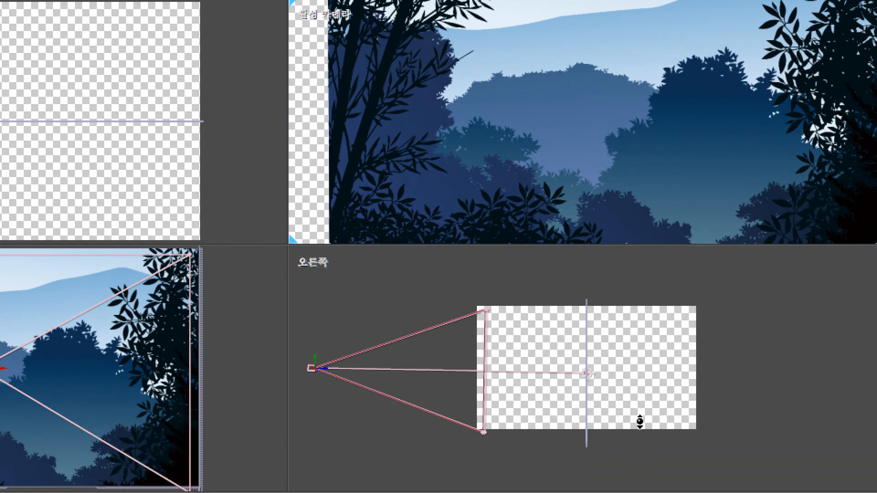
drag(638, 455, 620, 181)
drag(619, 142, 565, 26)
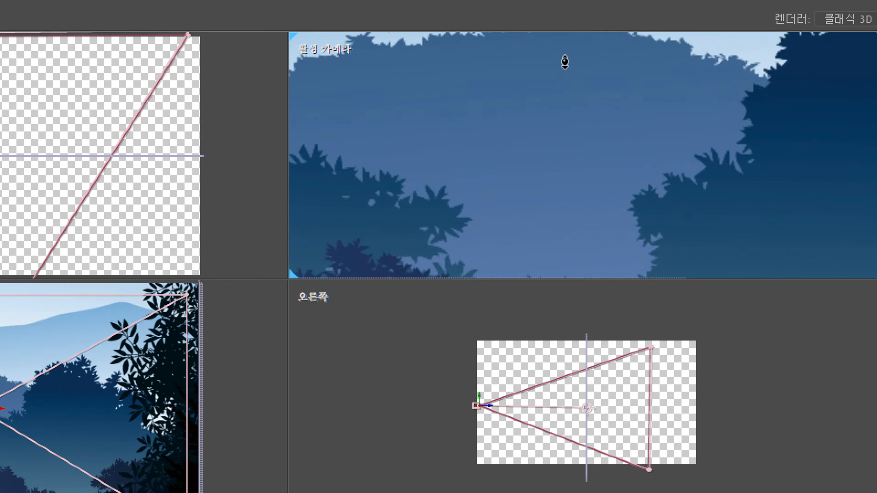
Step: Orbit the camera around the forest layers and pull it back to view them at an angle
drag(565, 62, 524, 152)
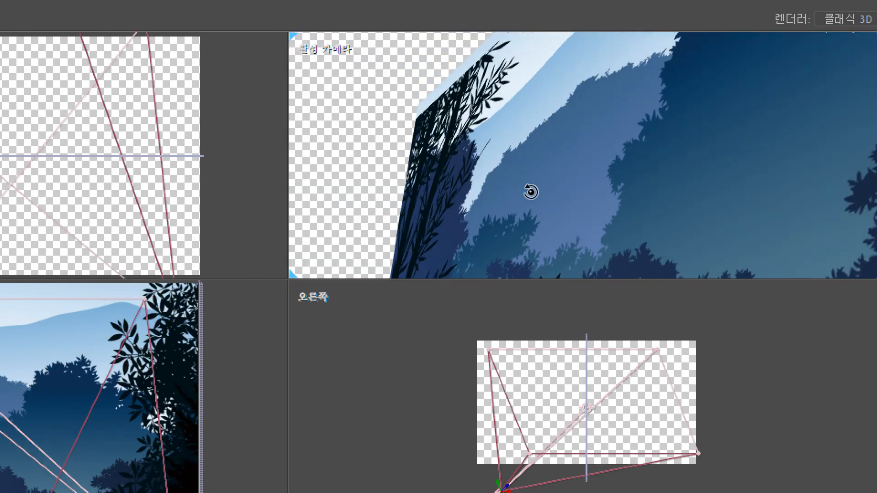
drag(531, 192, 526, 235)
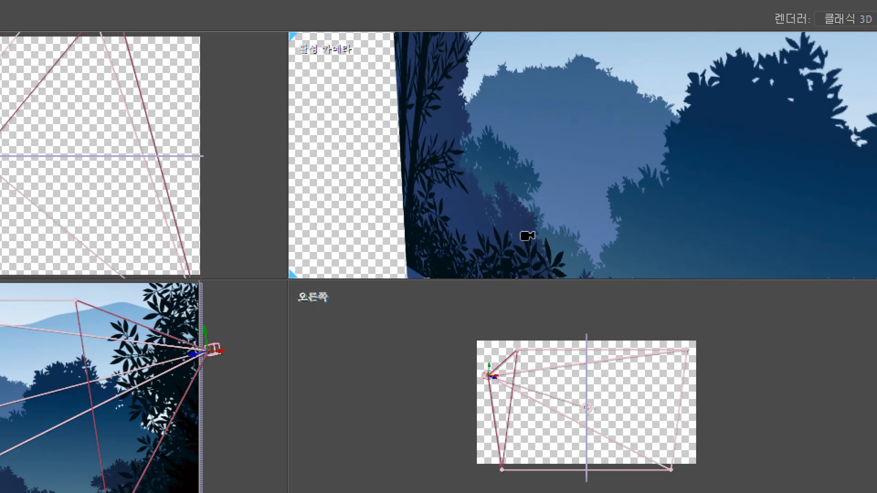
drag(526, 236, 599, 426)
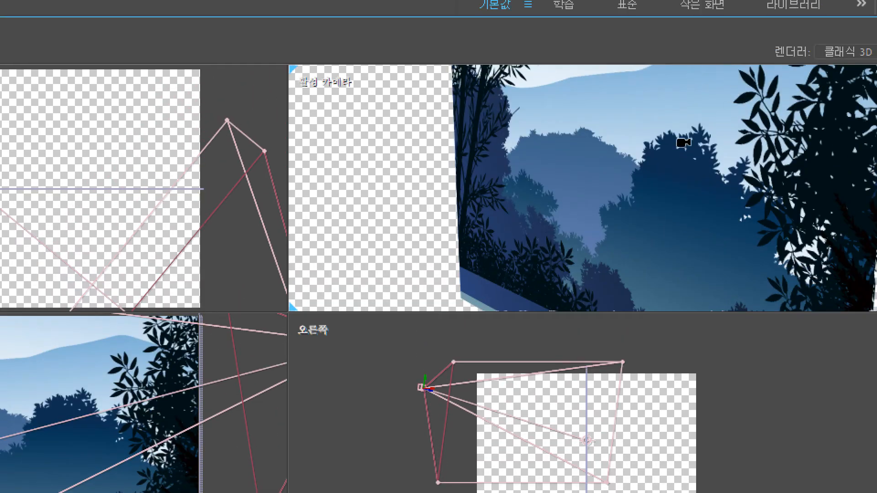
drag(662, 175, 544, 181)
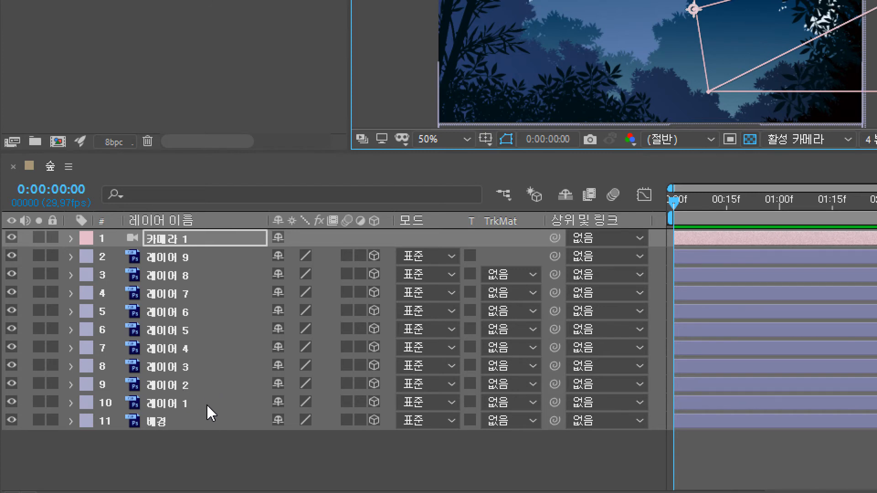
Step: Push the 배경 layer far back from the camera along the Z axis in the right-side view
click(175, 408)
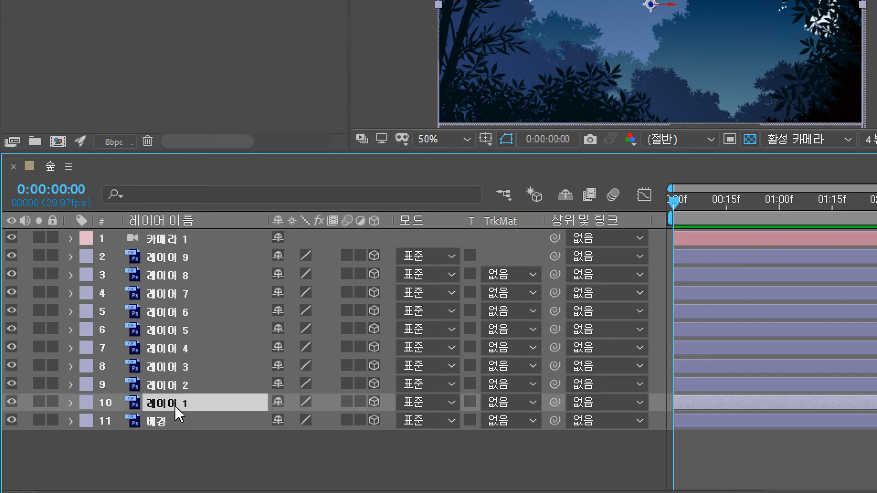
click(168, 420)
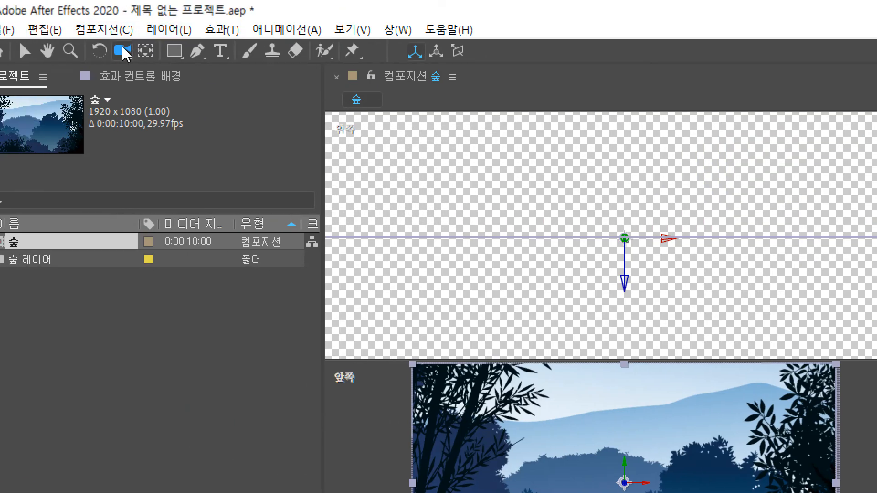
click(50, 51)
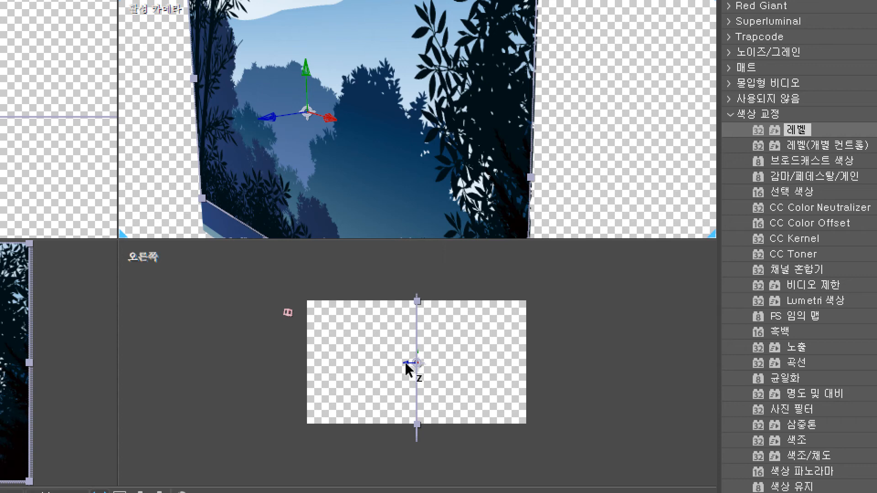
drag(405, 364, 506, 365)
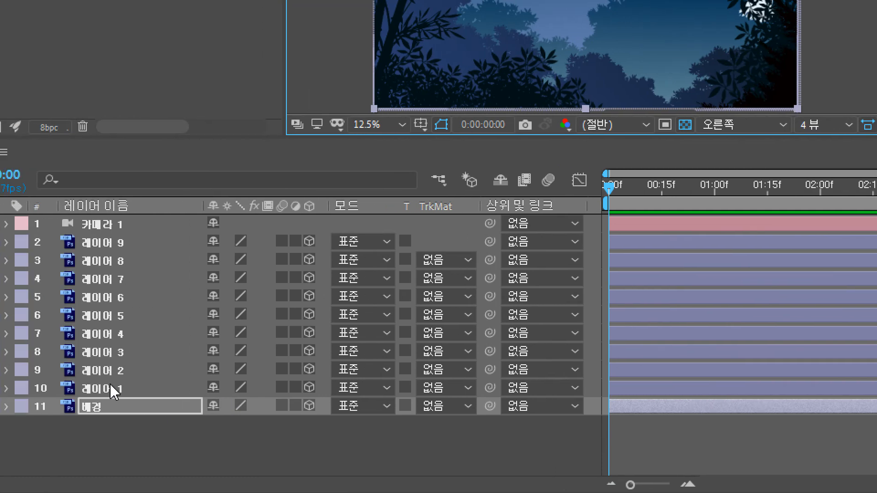
Step: Push 레이어 1 back along the Z axis to just in front of the background, and 레이어 2 back about halfway
click(4, 389)
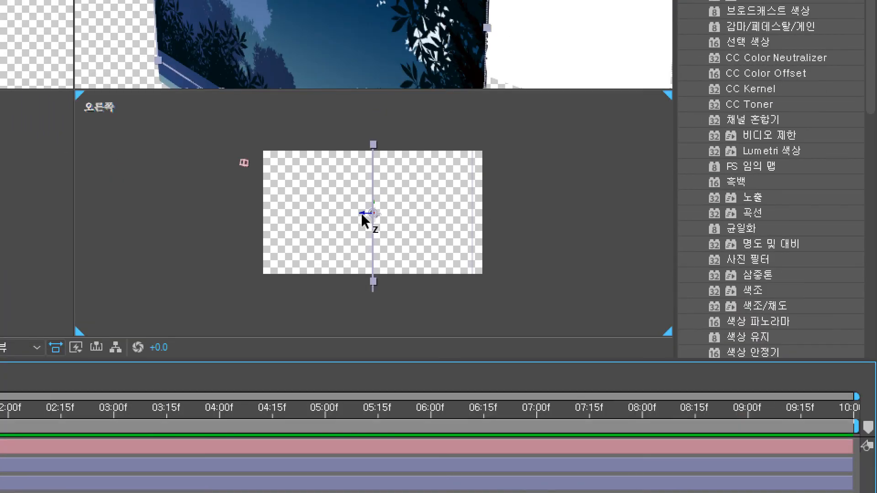
drag(365, 215, 442, 214)
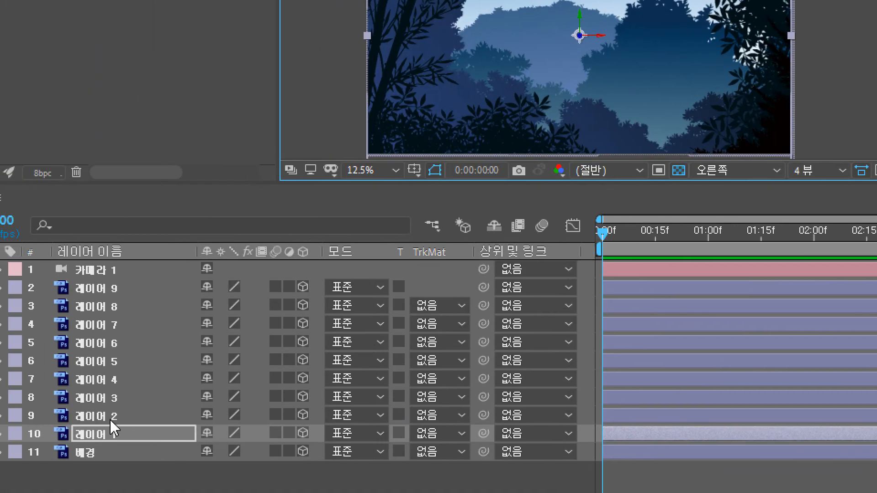
click(110, 418)
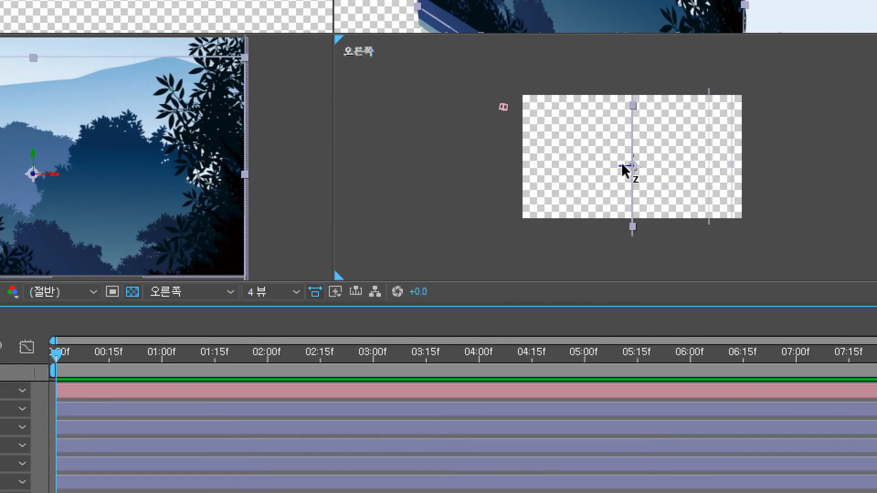
drag(623, 165, 667, 161)
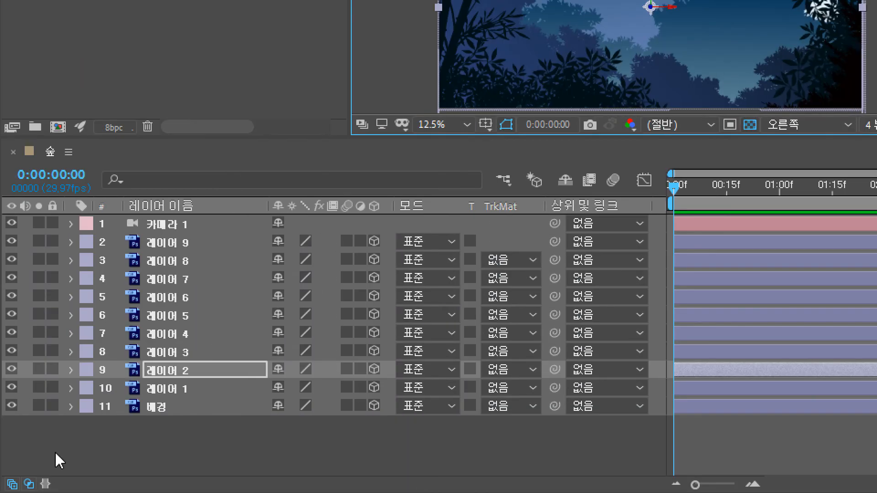
Step: Shift 레이어 3 a short distance back along the Z axis and 레이어 4 back only slightly
click(181, 357)
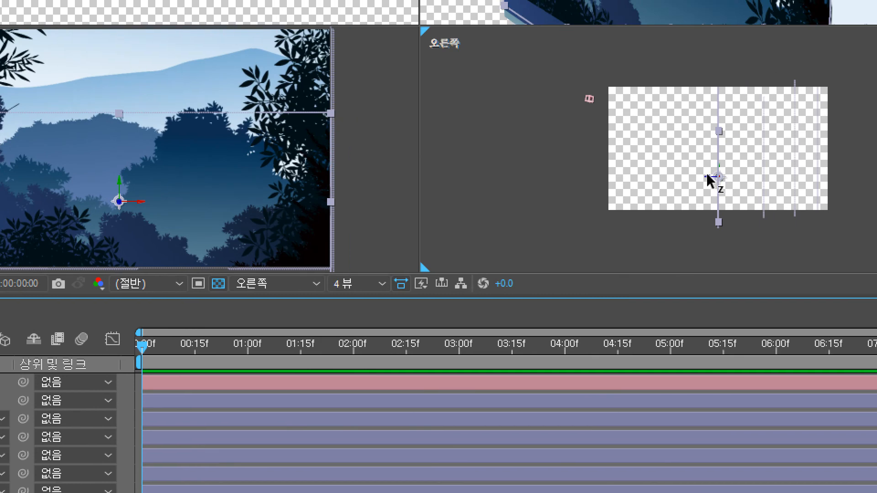
drag(709, 180, 726, 174)
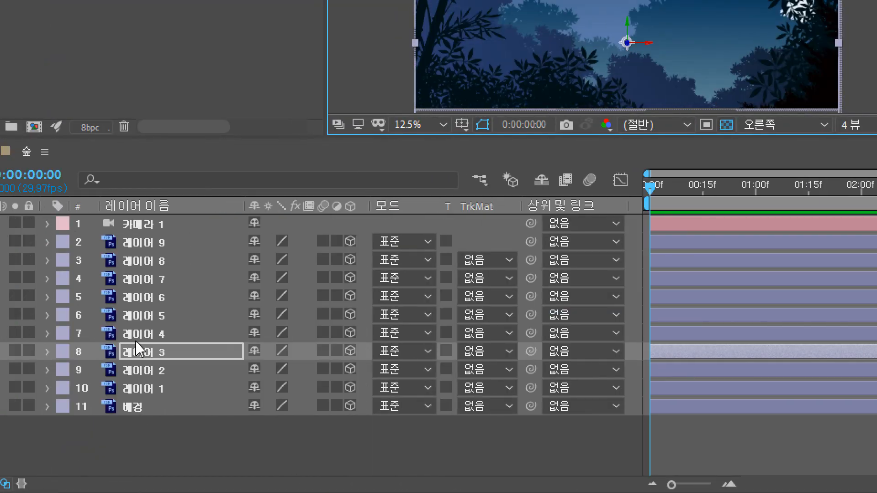
click(135, 338)
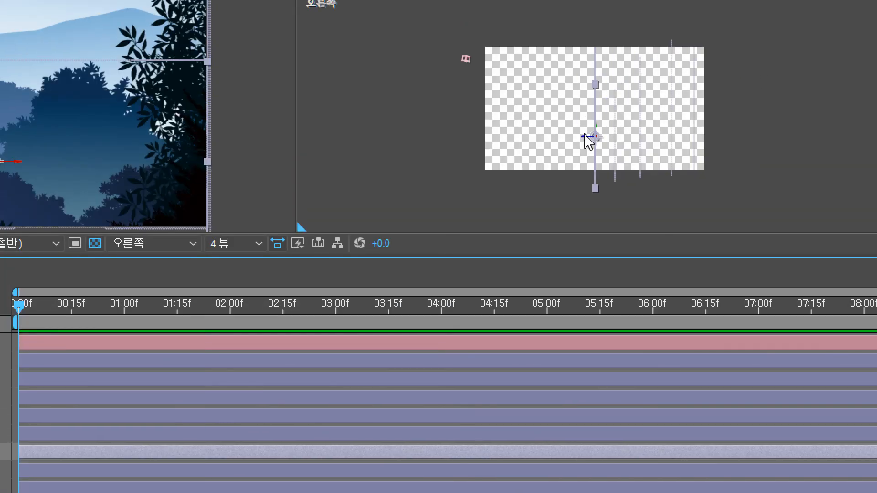
drag(584, 136, 590, 137)
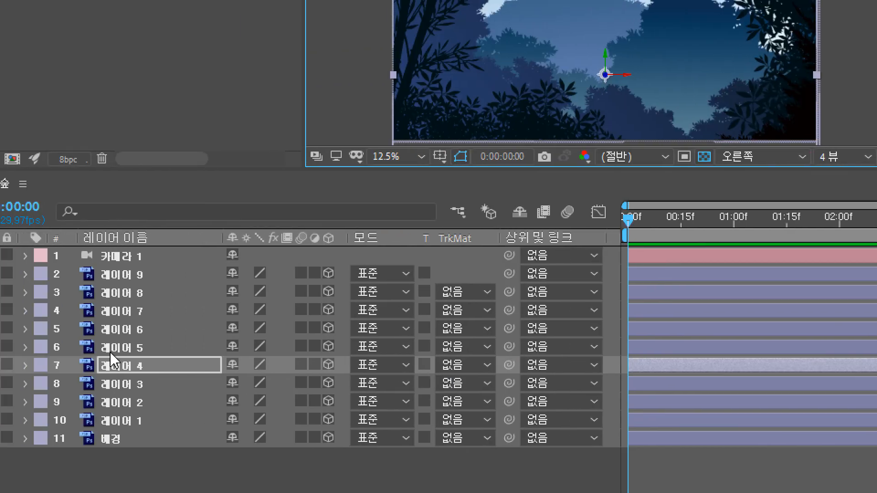
Step: Bring 레이어 6 slightly toward the camera along the Z axis and 레이어 7 somewhat farther forward
click(114, 348)
click(120, 331)
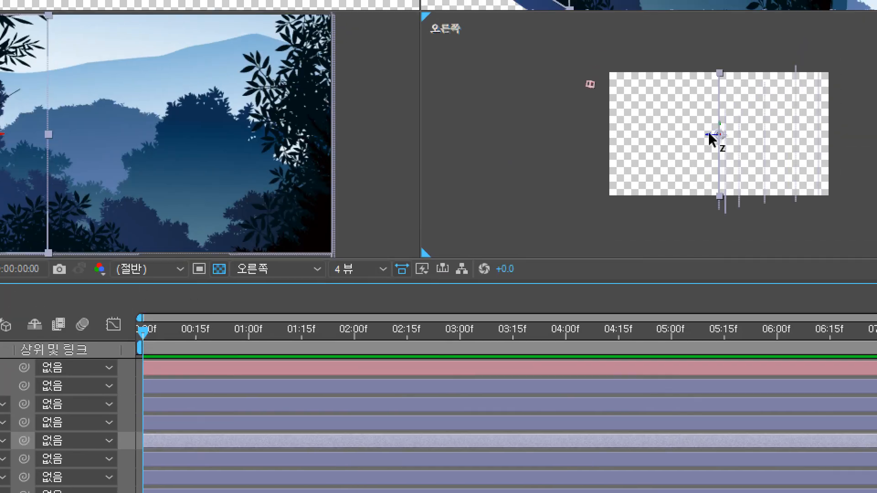
drag(711, 140, 697, 141)
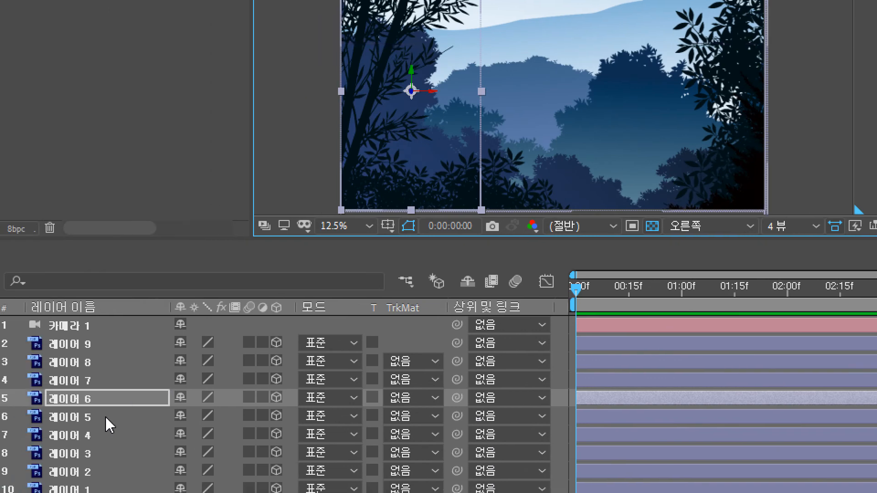
click(110, 386)
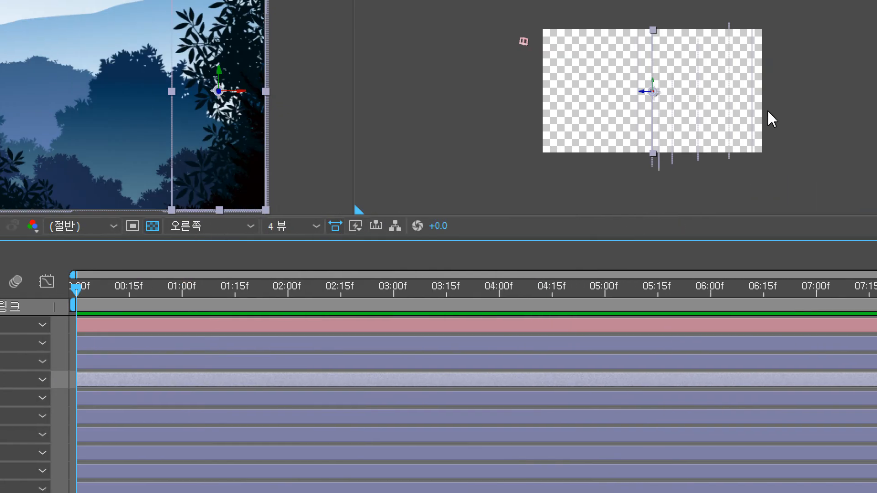
drag(631, 94, 601, 100)
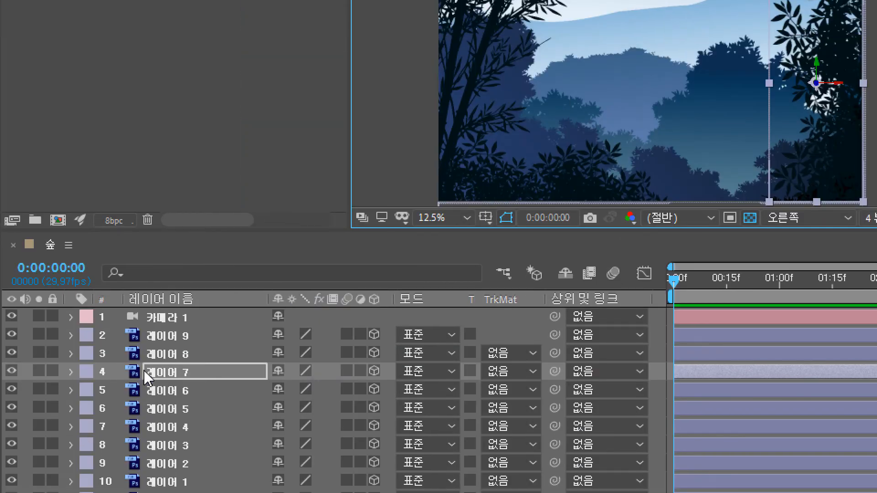
Step: Bring 레이어 8 forward along the Z axis past 레이어 7, and place 레이어 9 closest to the camera
click(169, 355)
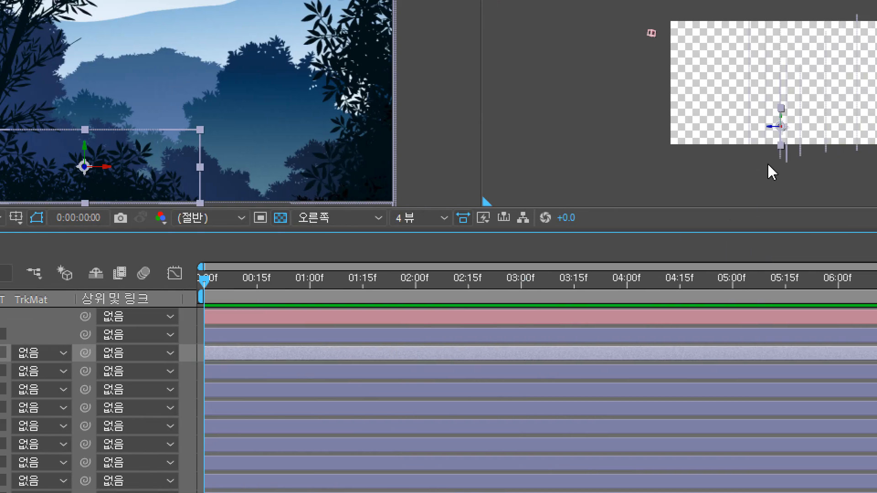
drag(768, 131, 723, 132)
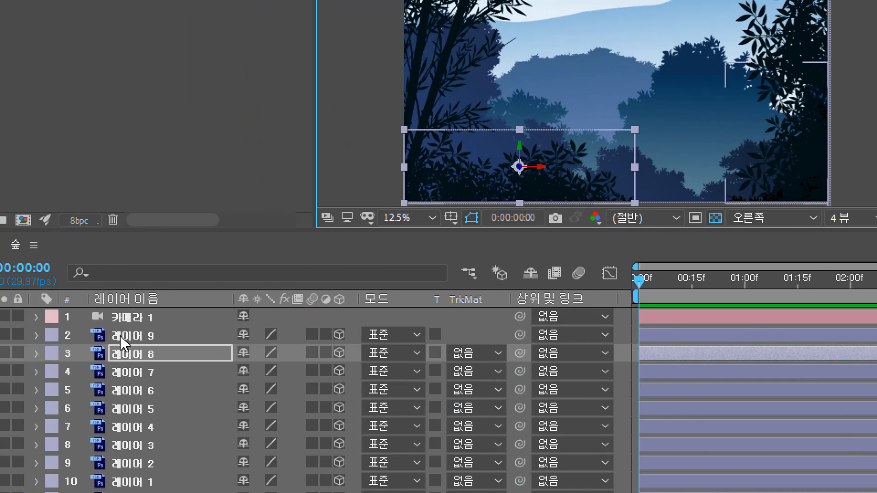
click(120, 337)
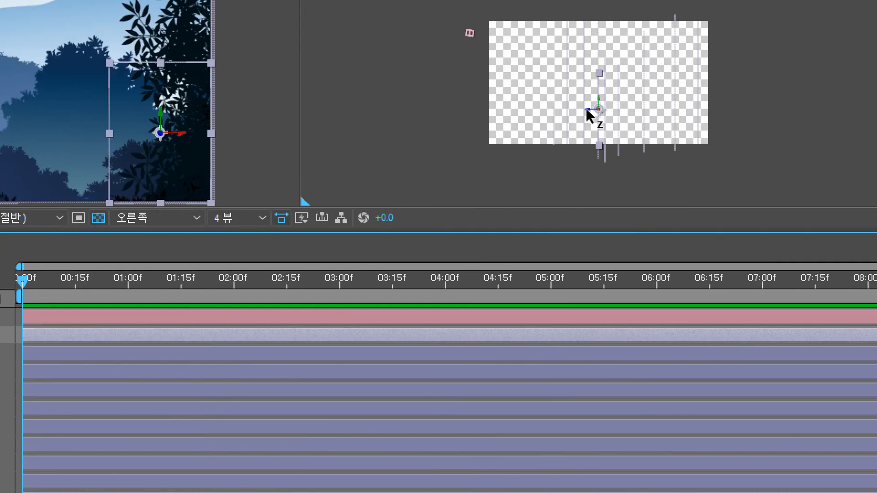
drag(587, 112, 528, 112)
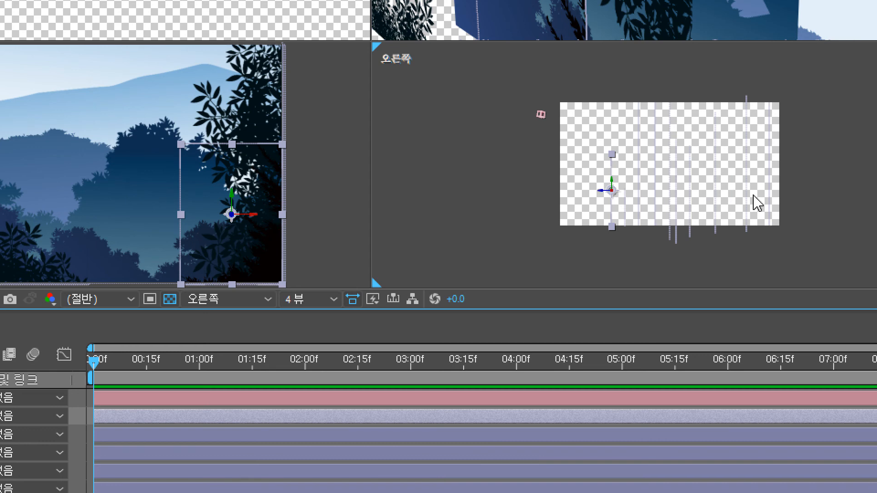
Step: Raise 레이어 4, 레이어 5, 레이어 3 and 레이어 2 along the Y axis so their lower edges roughly meet the composition's bottom edge
click(675, 242)
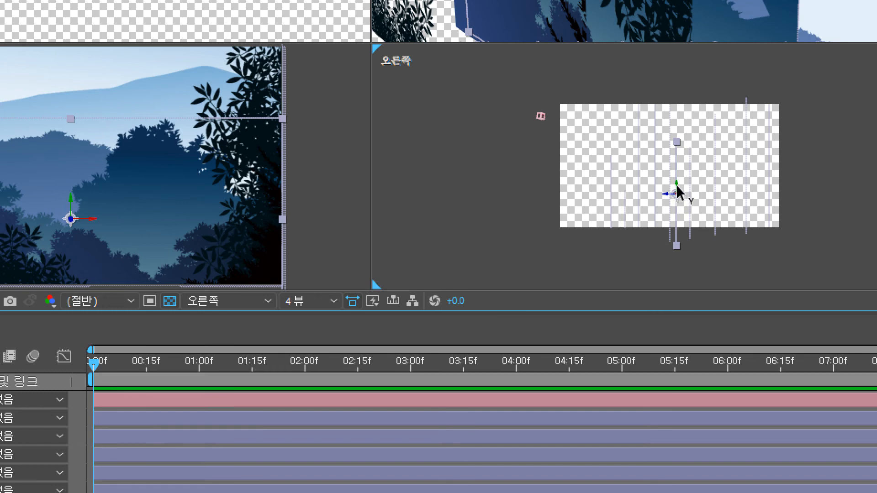
drag(676, 184, 676, 163)
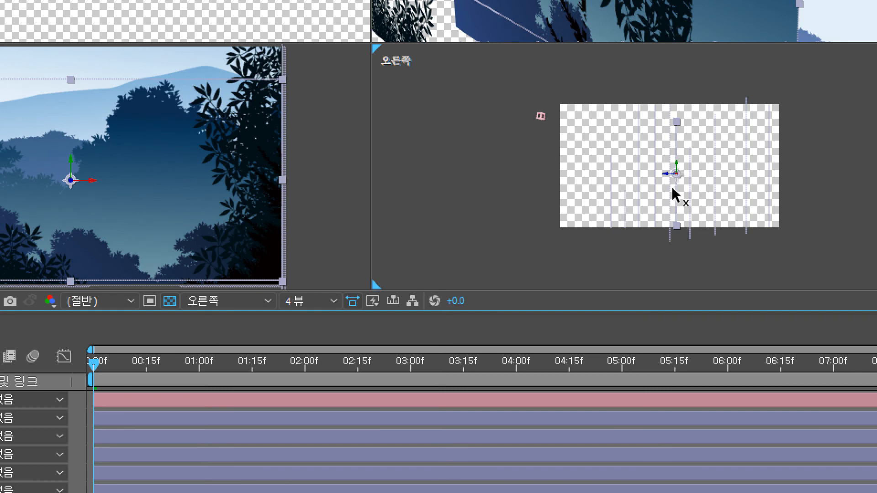
click(669, 225)
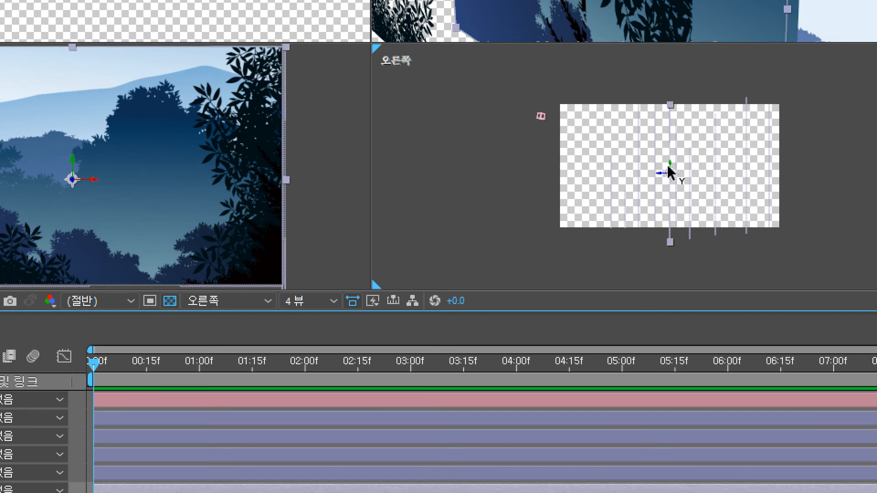
drag(669, 164, 669, 150)
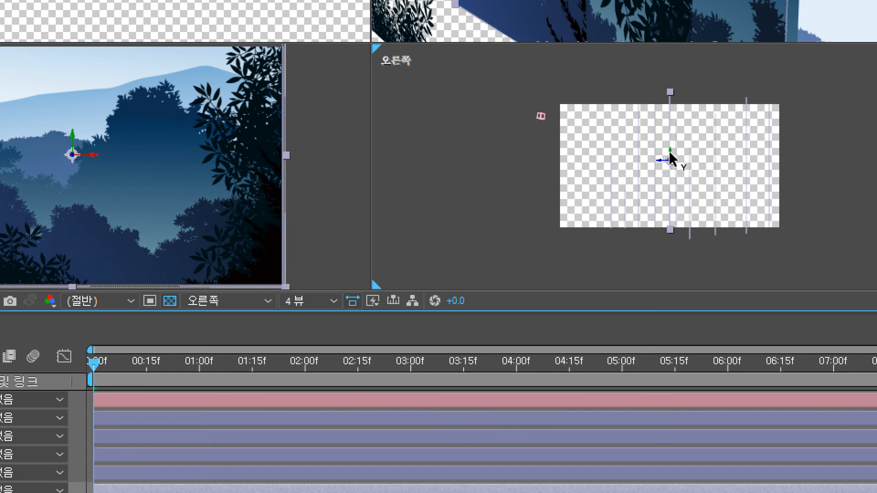
click(690, 193)
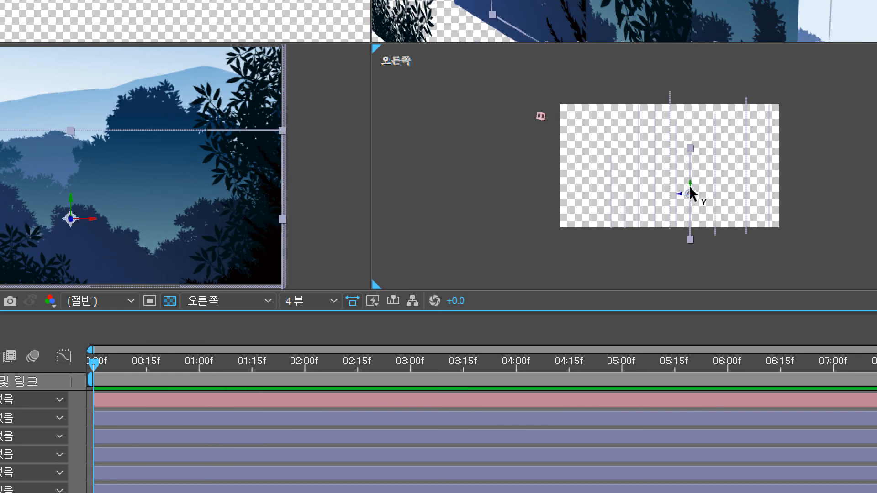
drag(690, 183, 690, 167)
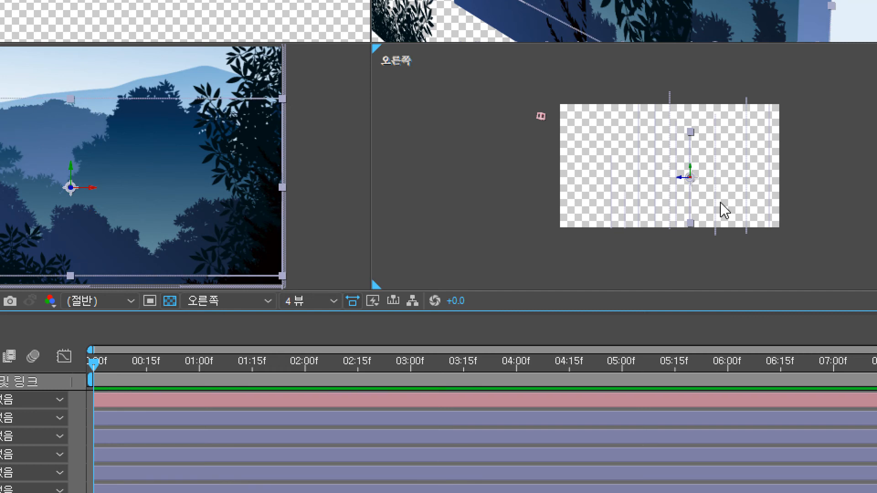
click(715, 208)
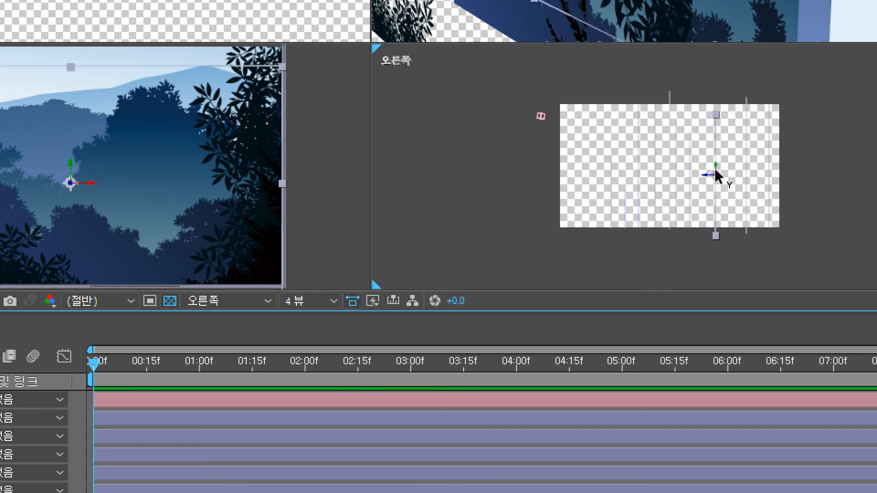
drag(716, 171, 715, 164)
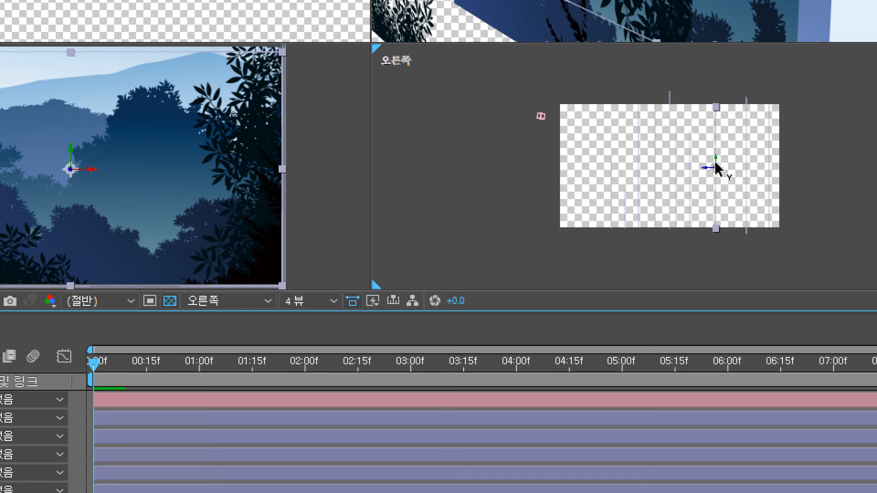
Step: Select 레이어 1 and nudge it slightly sideways in the active camera view
click(747, 172)
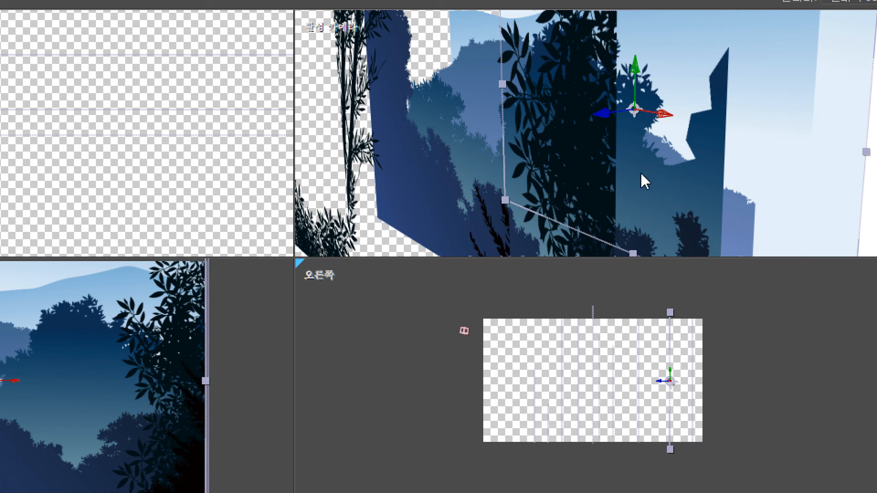
mouse_move(626, 177)
mouse_down()
mouse_move(644, 177)
mouse_move(634, 179)
mouse_up()
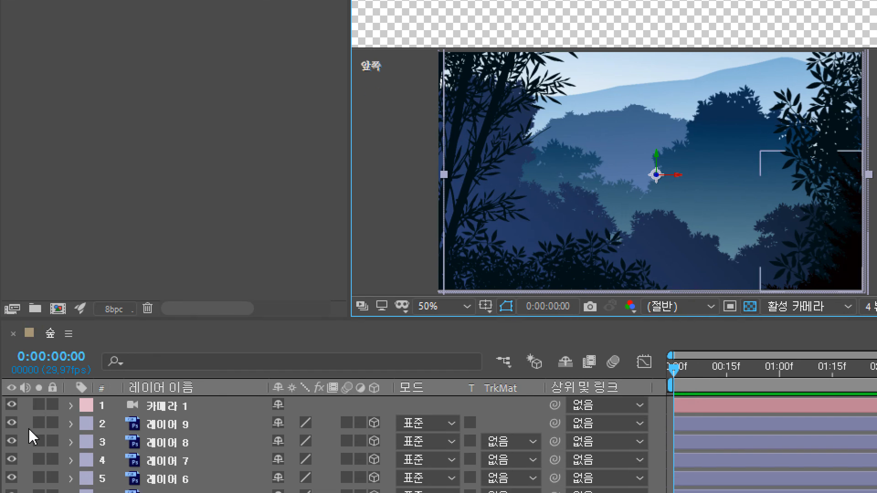
Step: Orbit 카메라 1 around to face the forest layers nearly head-on and pull it back until the whole scene is framed
click(153, 408)
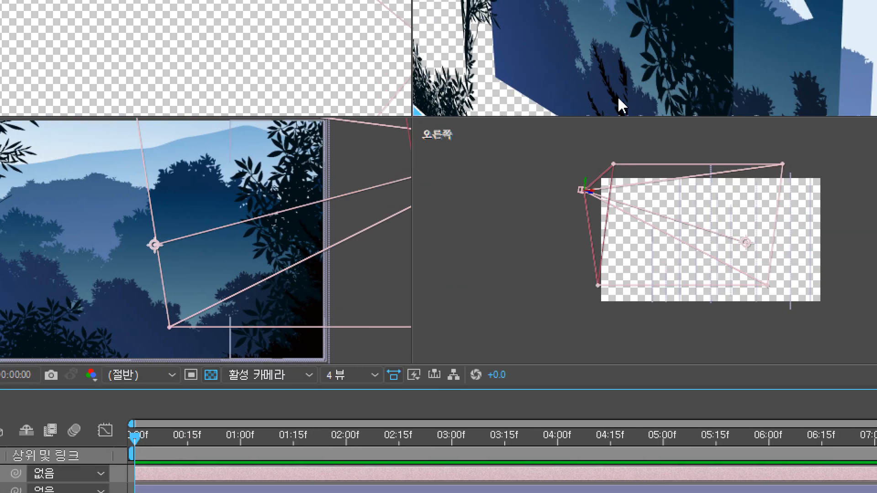
drag(574, 143, 583, 190)
click(583, 191)
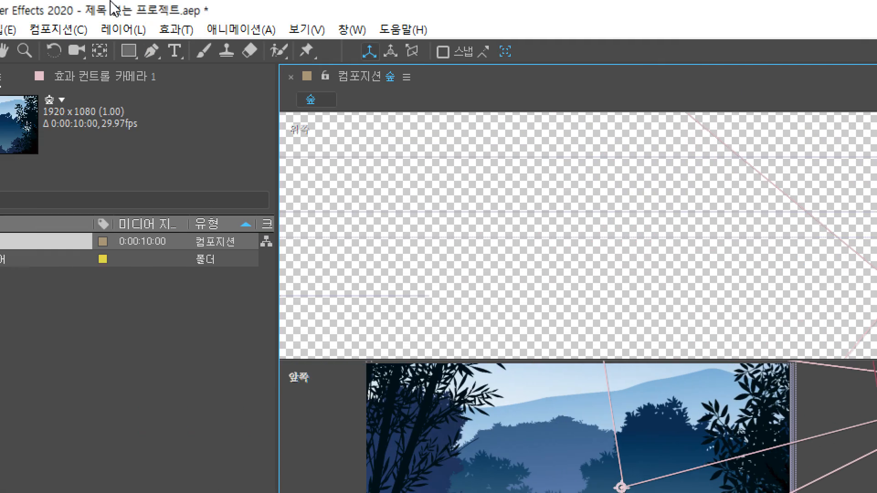
click(76, 51)
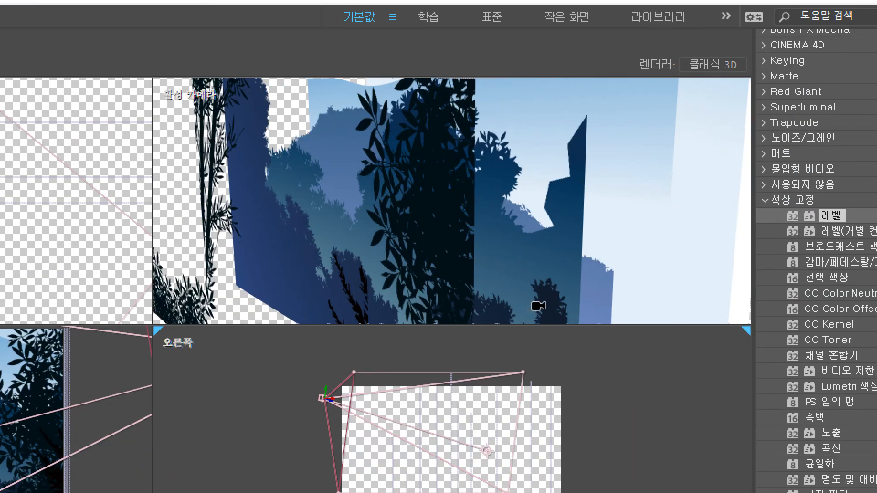
drag(539, 306, 653, 284)
drag(656, 282, 657, 279)
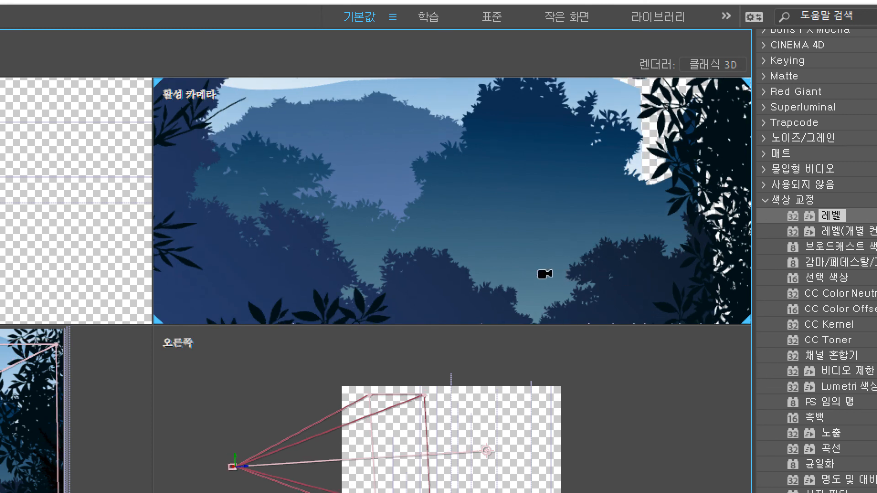
drag(544, 274, 579, 446)
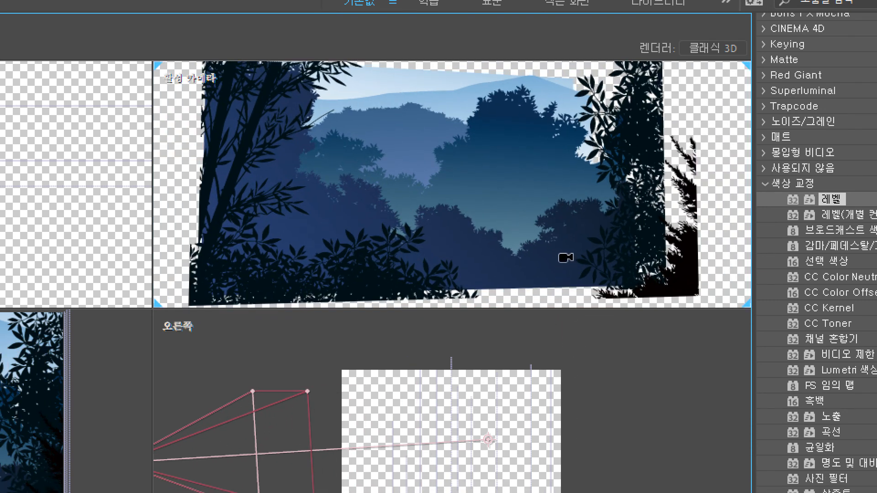
Step: Orbit 카메라 1 slightly around the forest layers and move it in closer to them
drag(565, 258, 544, 260)
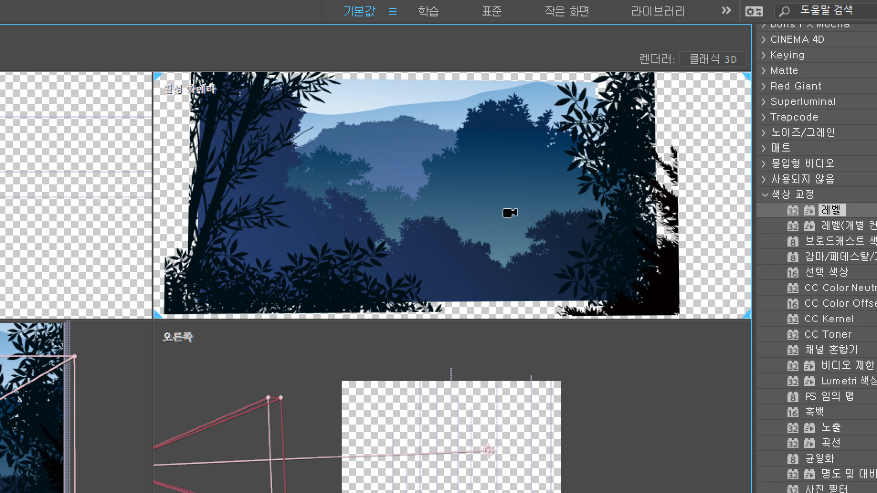
drag(509, 213, 501, 139)
drag(360, 277, 371, 178)
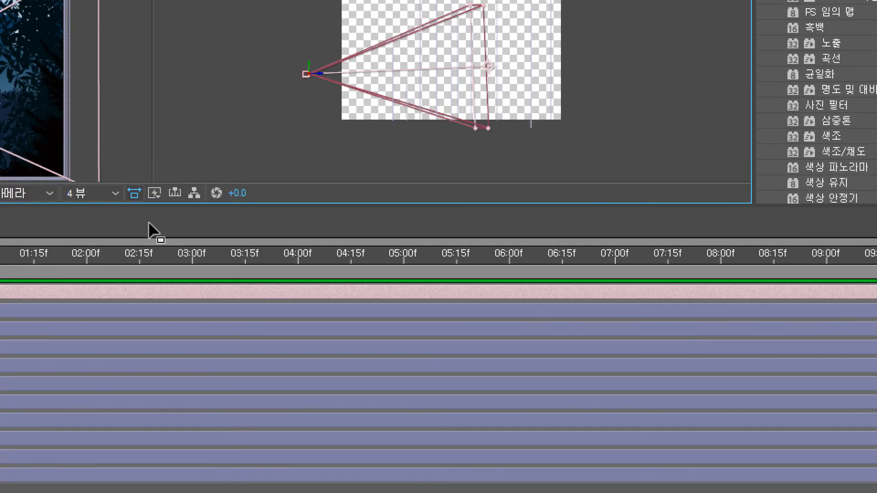
Step: Switch the composition to the 1 뷰 layout, push 카메라 1 deeper into the forest and pan it to recentre the distant trees
click(225, 191)
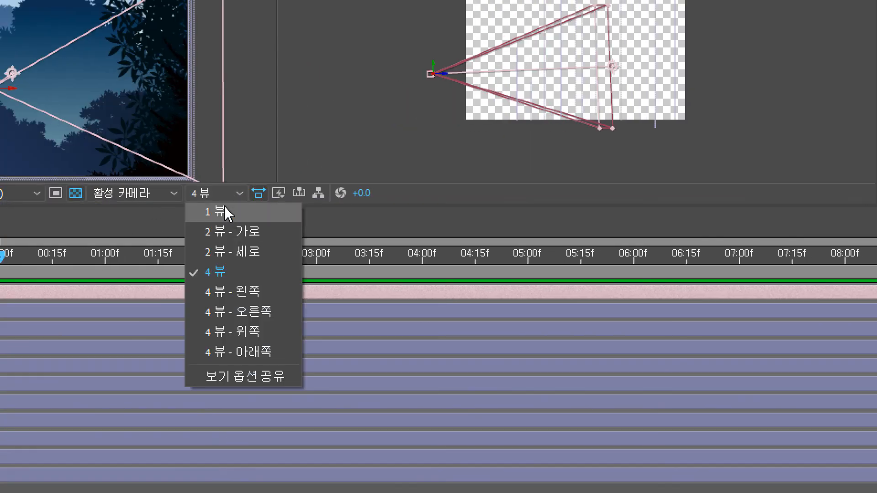
click(225, 211)
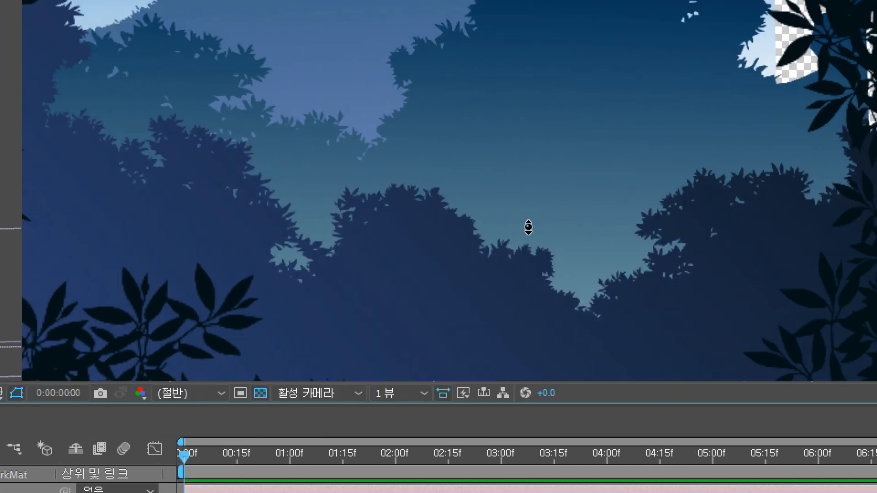
drag(529, 227, 551, 138)
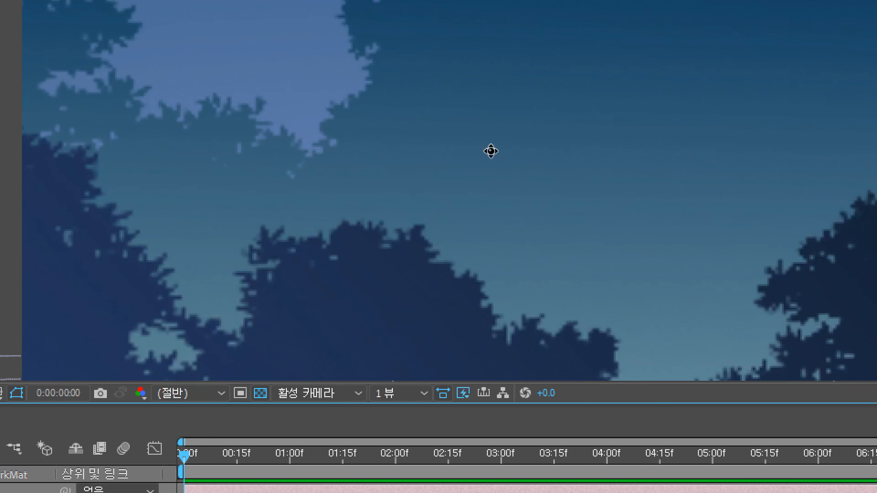
drag(491, 151, 609, 237)
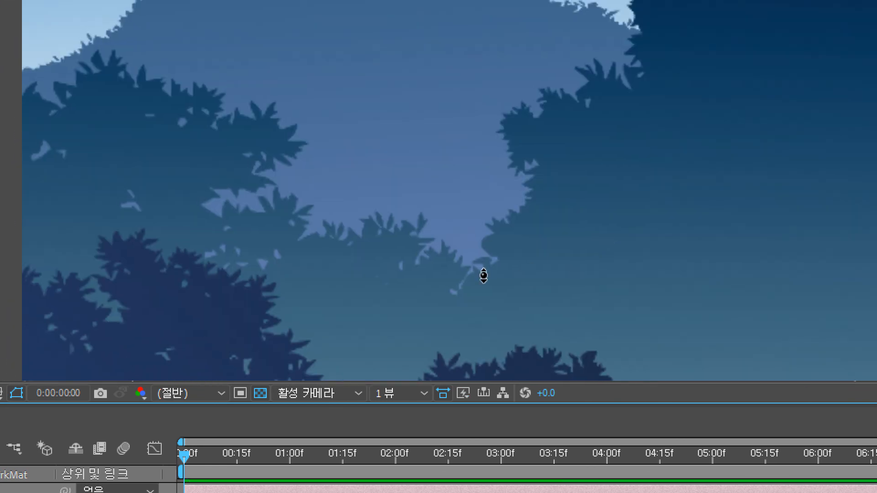
Step: Pull 카메라 1 back until the full width of the forest scene and its outer layer edges are framed
drag(483, 275, 551, 347)
drag(525, 176, 558, 329)
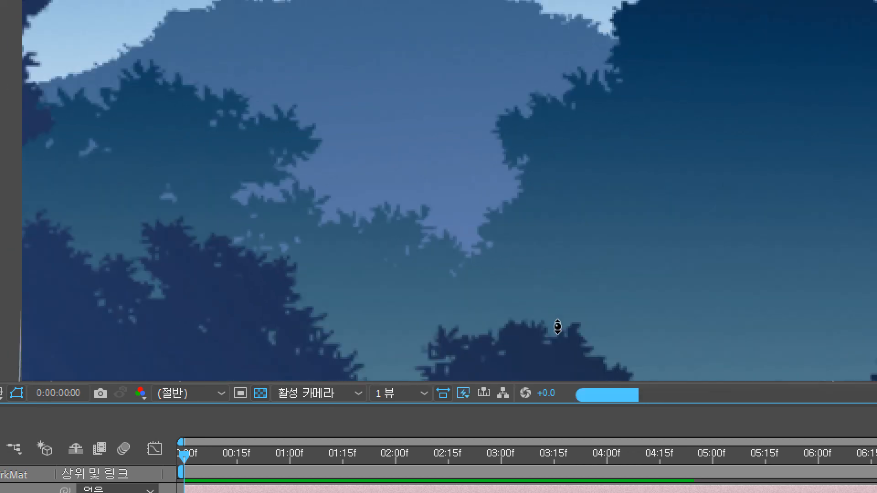
drag(560, 192, 593, 307)
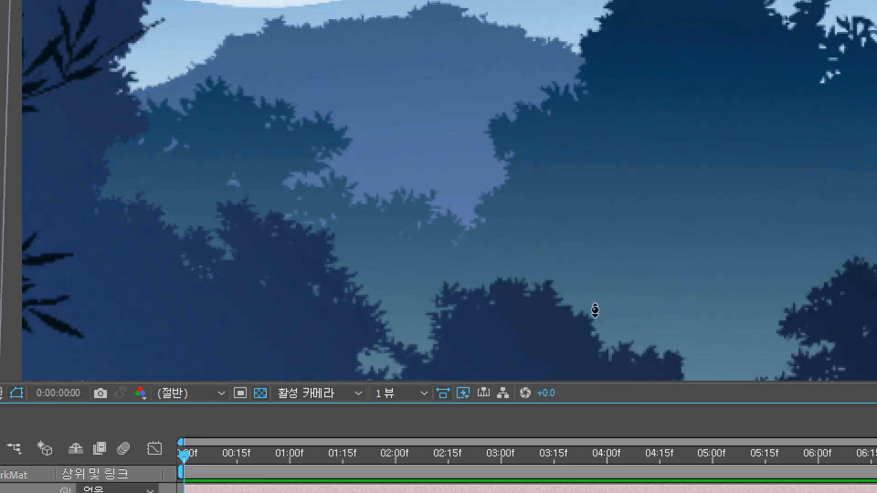
drag(570, 169, 585, 276)
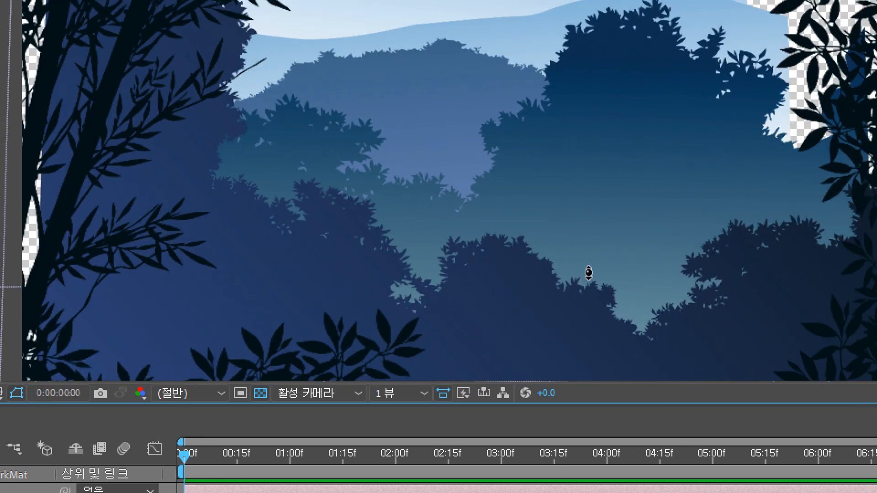
drag(578, 191, 609, 297)
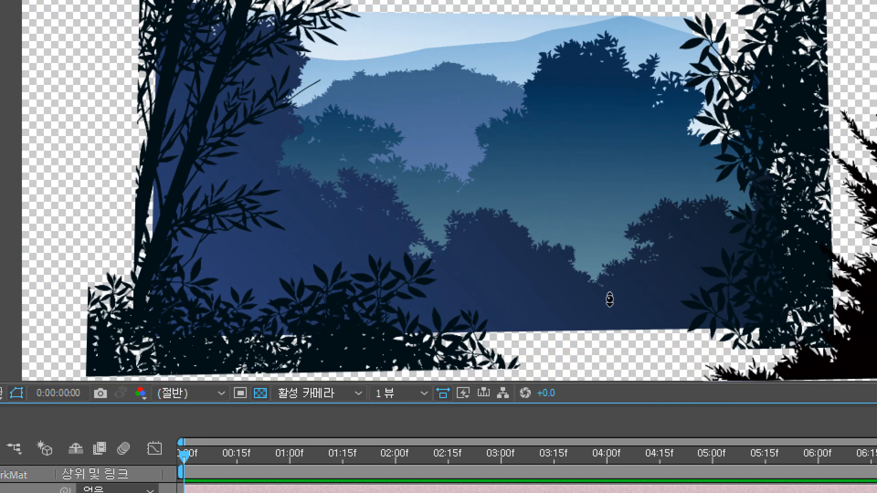
drag(657, 199, 663, 223)
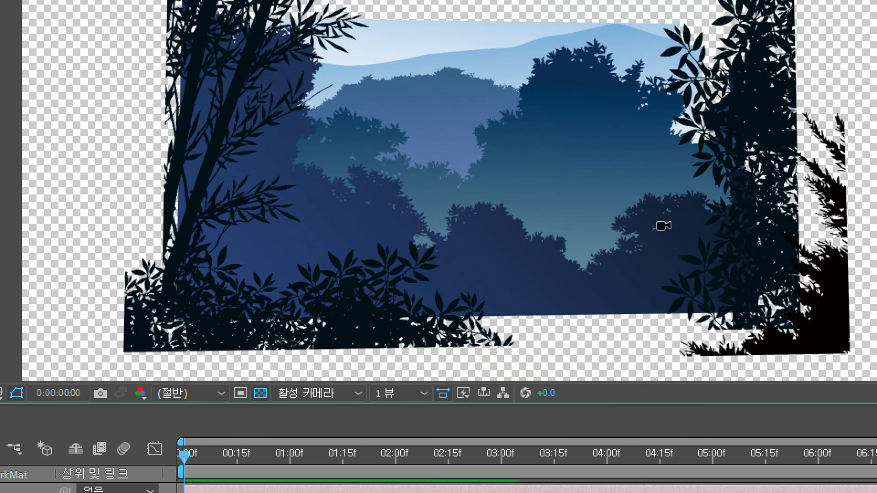